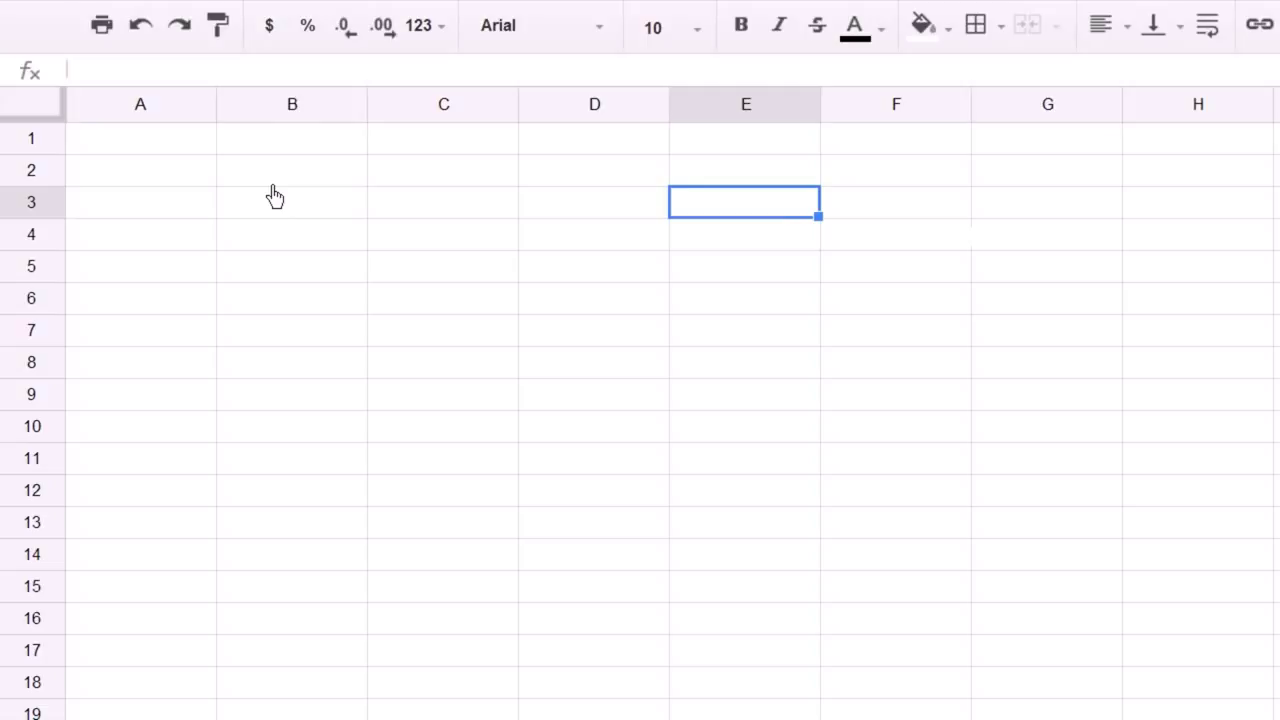
Enter the rate labels r and g in A1 and A2 with the values 3% and 2% beside them in column B.
{"action": "left_click", "coordinate": [180, 152]}
{"action": "type", "text": "r"}
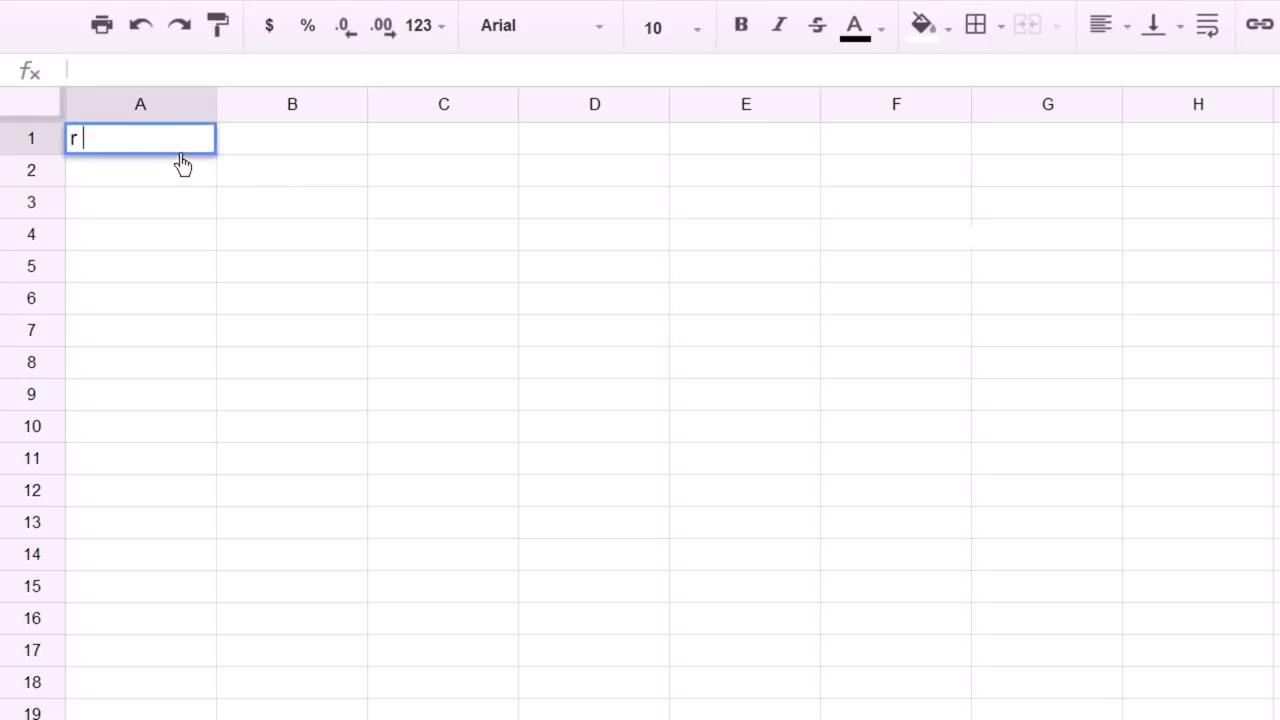
{"action": "key", "text": "Tab"}
{"action": "type", "text": "3%"}
{"action": "key", "text": "Return"}
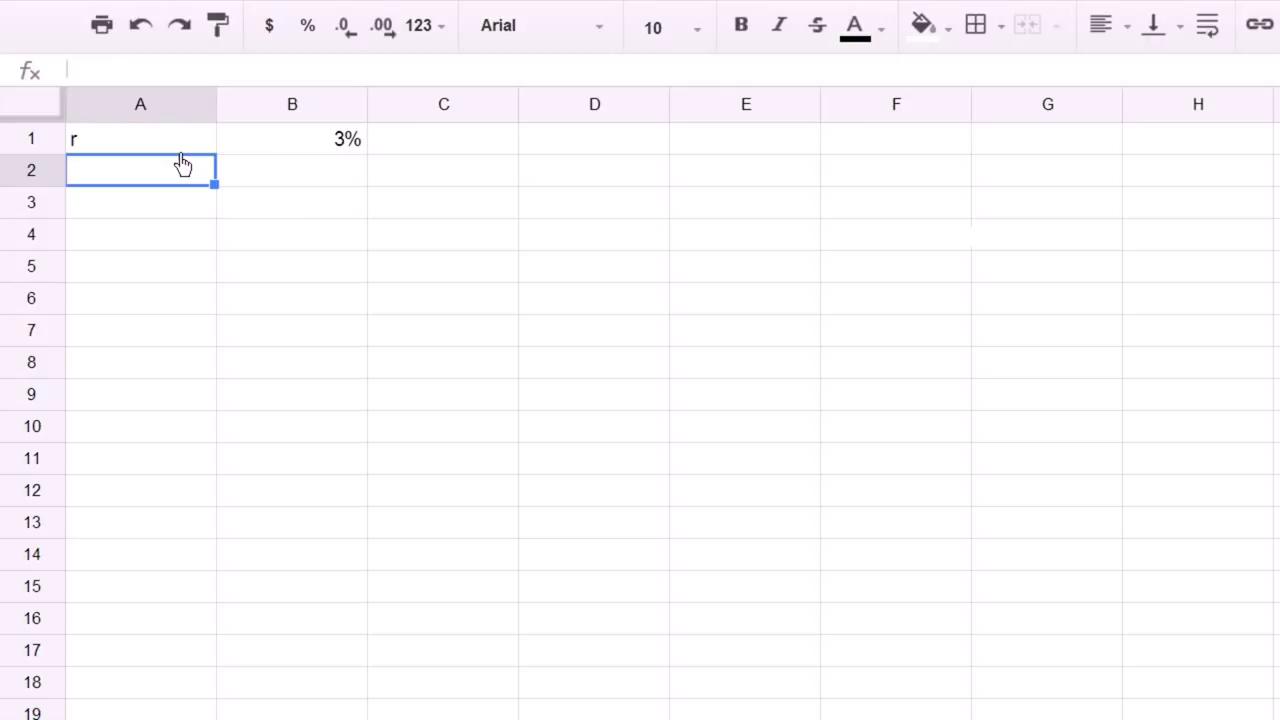
{"action": "type", "text": "g"}
{"action": "key", "text": "Tab"}
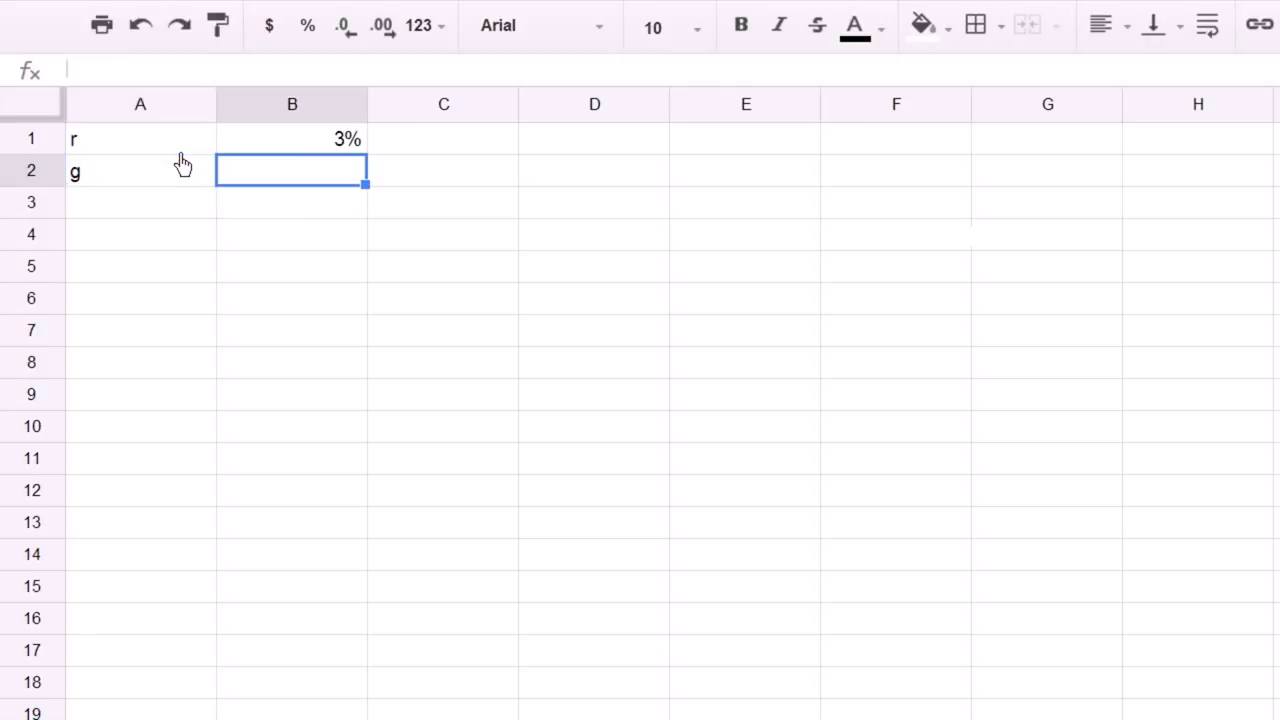
{"action": "type", "text": "2%"}
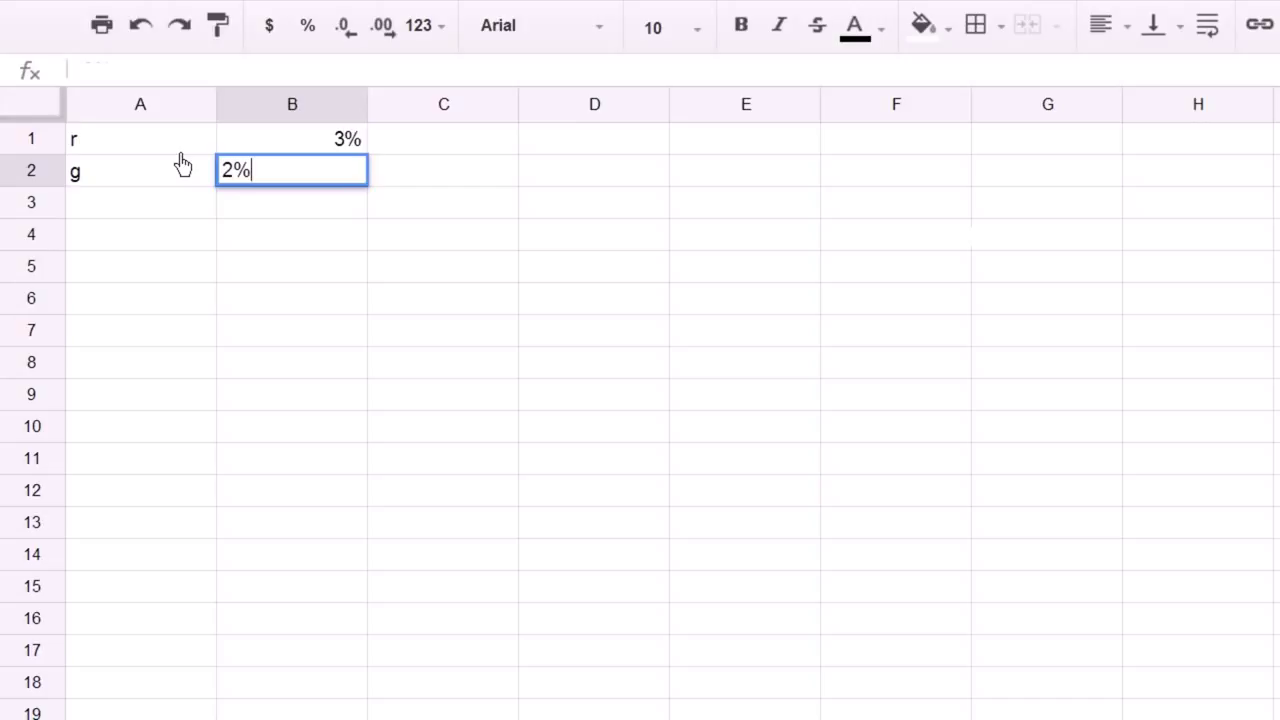
{"action": "key", "text": "Return"}
Enter the header YIL in A4 and number the years below it from 1, extending the 1, 2 series down beyond row 19.
{"action": "key", "text": "Return"}
{"action": "key", "text": "Up"}
{"action": "key", "text": "Down"}
{"action": "type", "text": "YIL"}
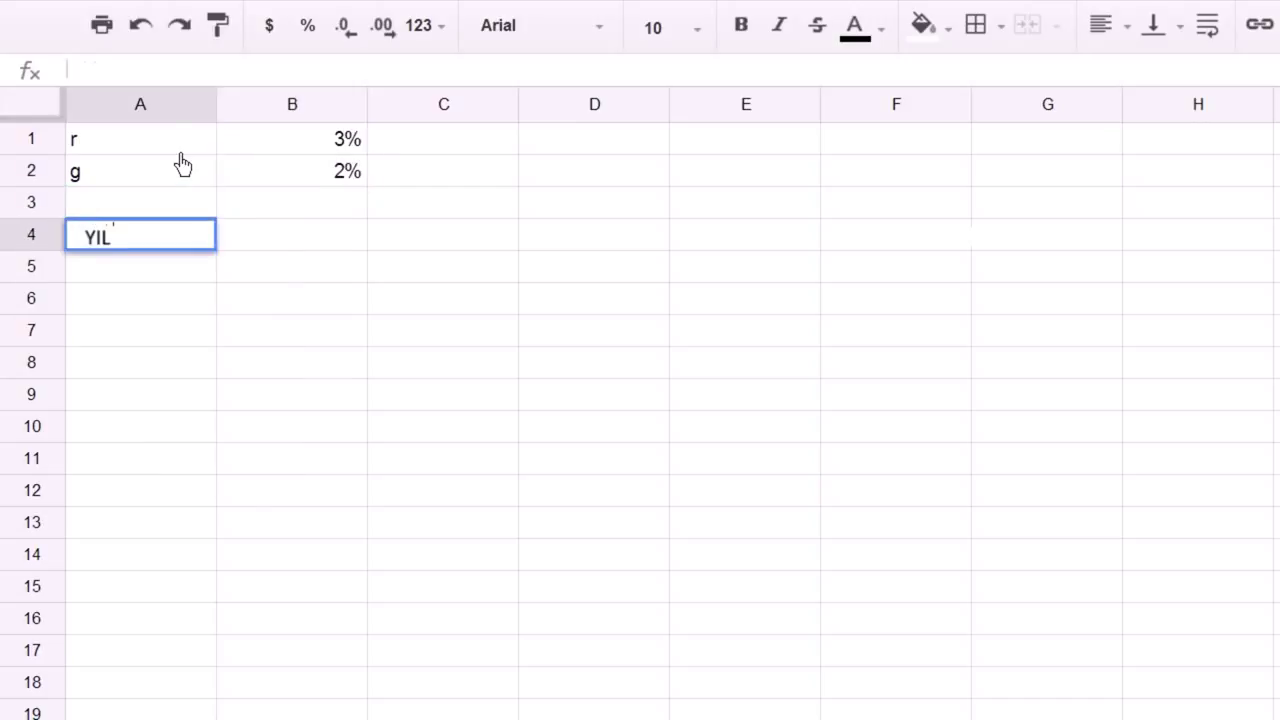
{"action": "key", "text": "Return"}
{"action": "type", "text": "1"}
{"action": "key", "text": "Return"}
{"action": "type", "text": "2"}
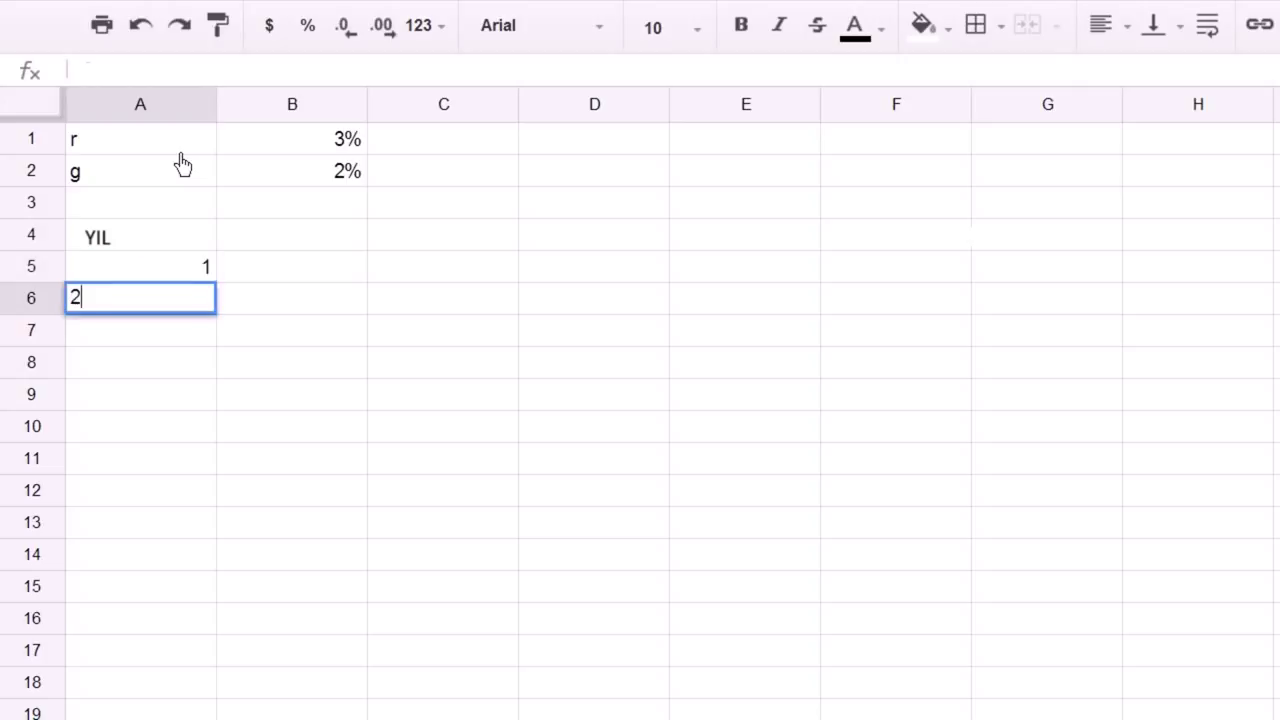
{"action": "key", "text": "Return"}
{"action": "left_click_drag", "start_coordinate": [194, 268], "coordinate": [291, 705]}
{"action": "left_click", "coordinate": [288, 460]}
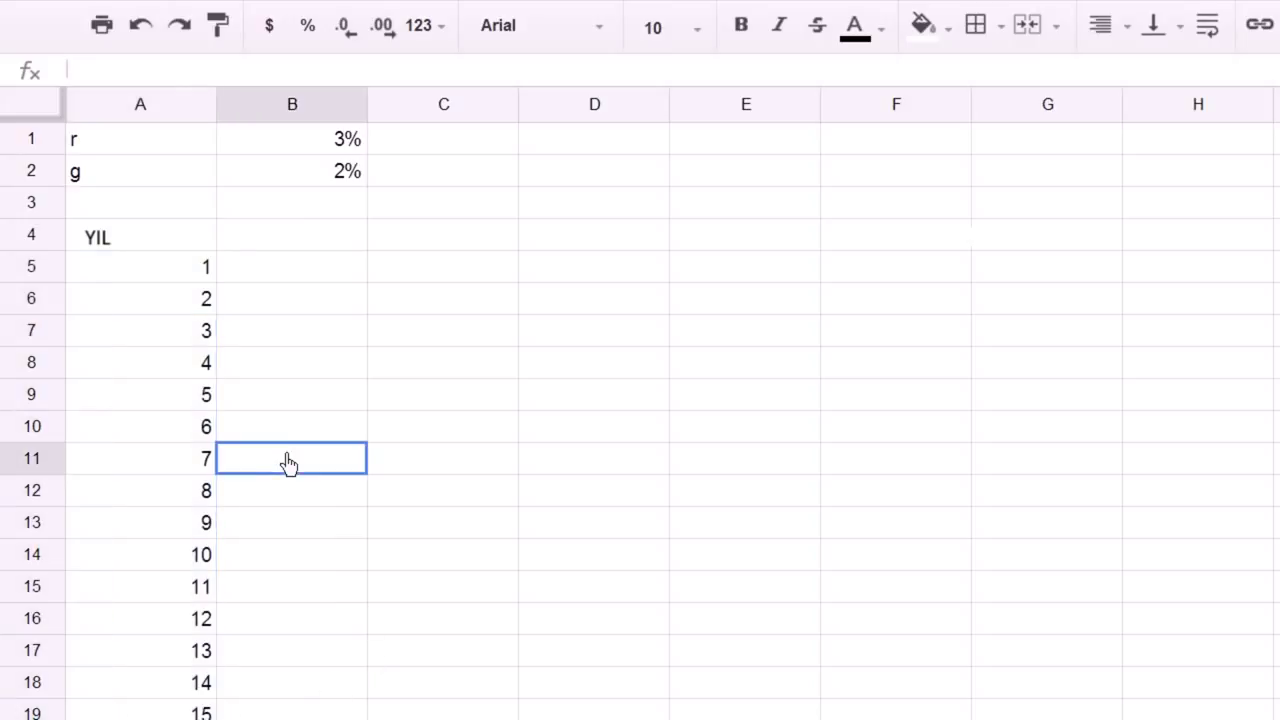
Fill headers B4:F4 with SERMAYE, ULUSAL GELİR, SERMAYENİN PAYI, İŞGÜCÜNÜN PAYI and SERMAYENİN PAYI / TOPLAM GELİR (%).
{"action": "left_click", "coordinate": [280, 246]}
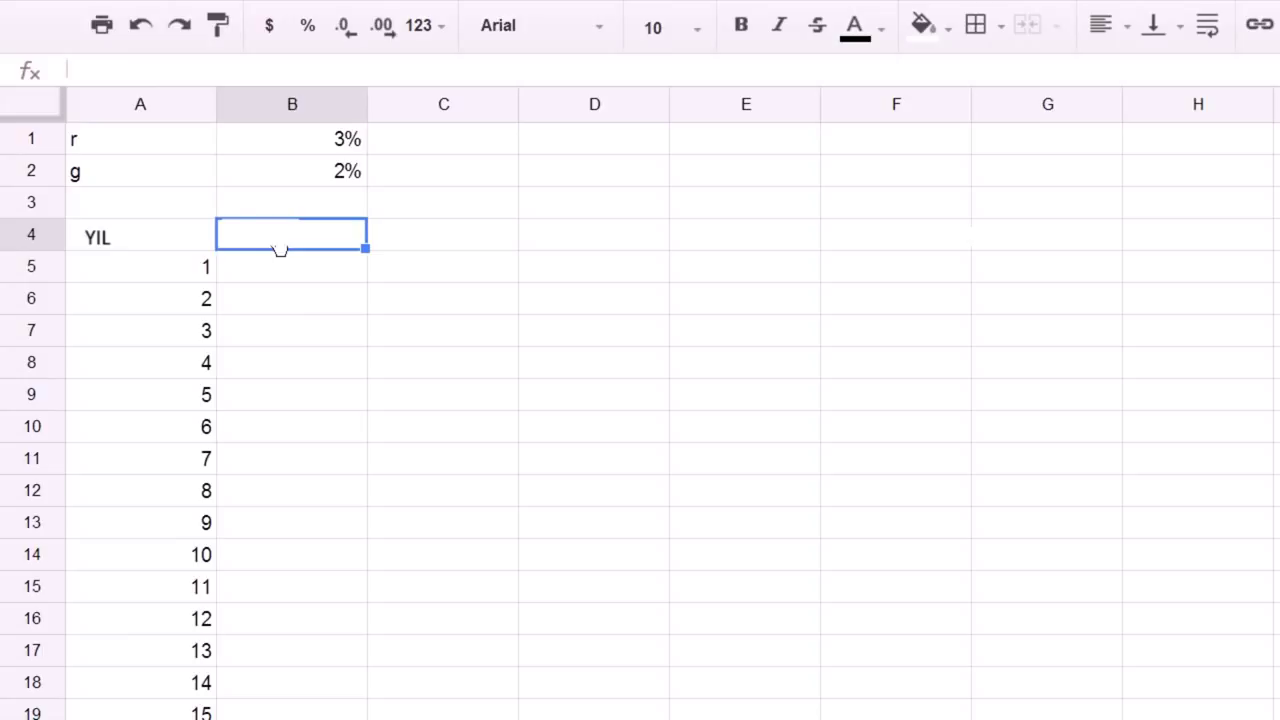
{"action": "type", "text": "SERMAYE"}
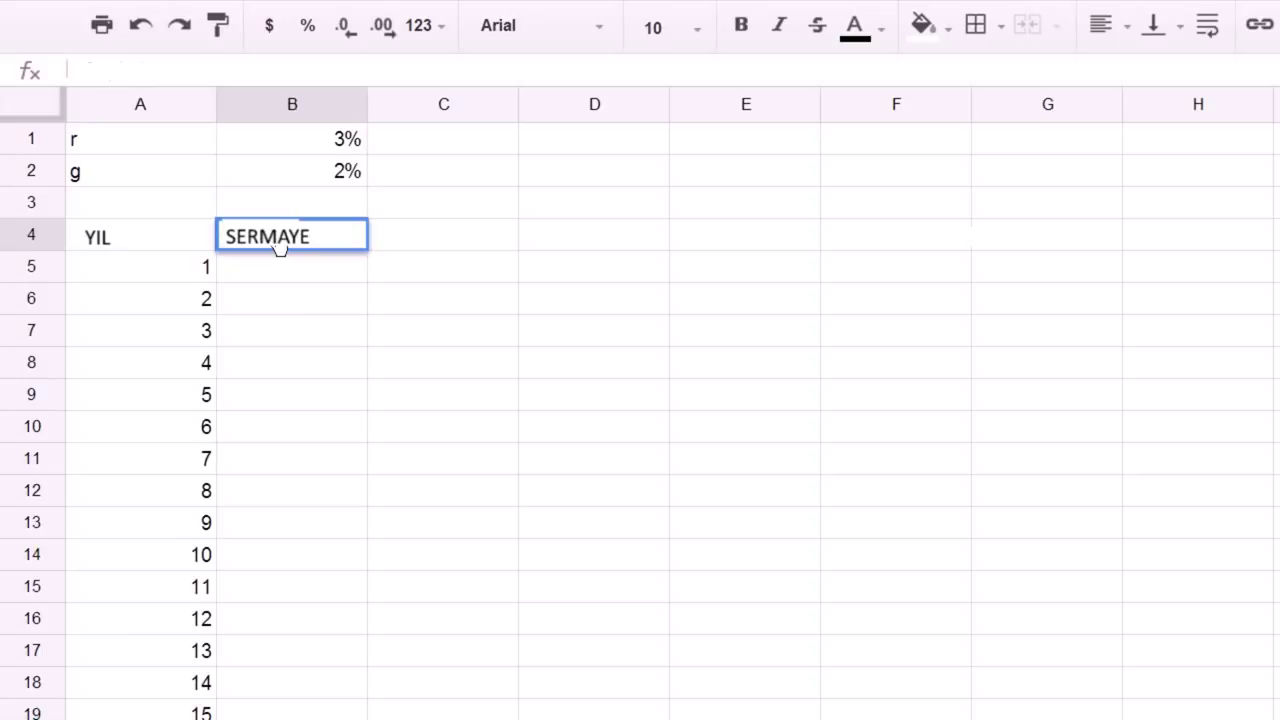
{"action": "key", "text": "Tab"}
{"action": "key", "text": "Return"}
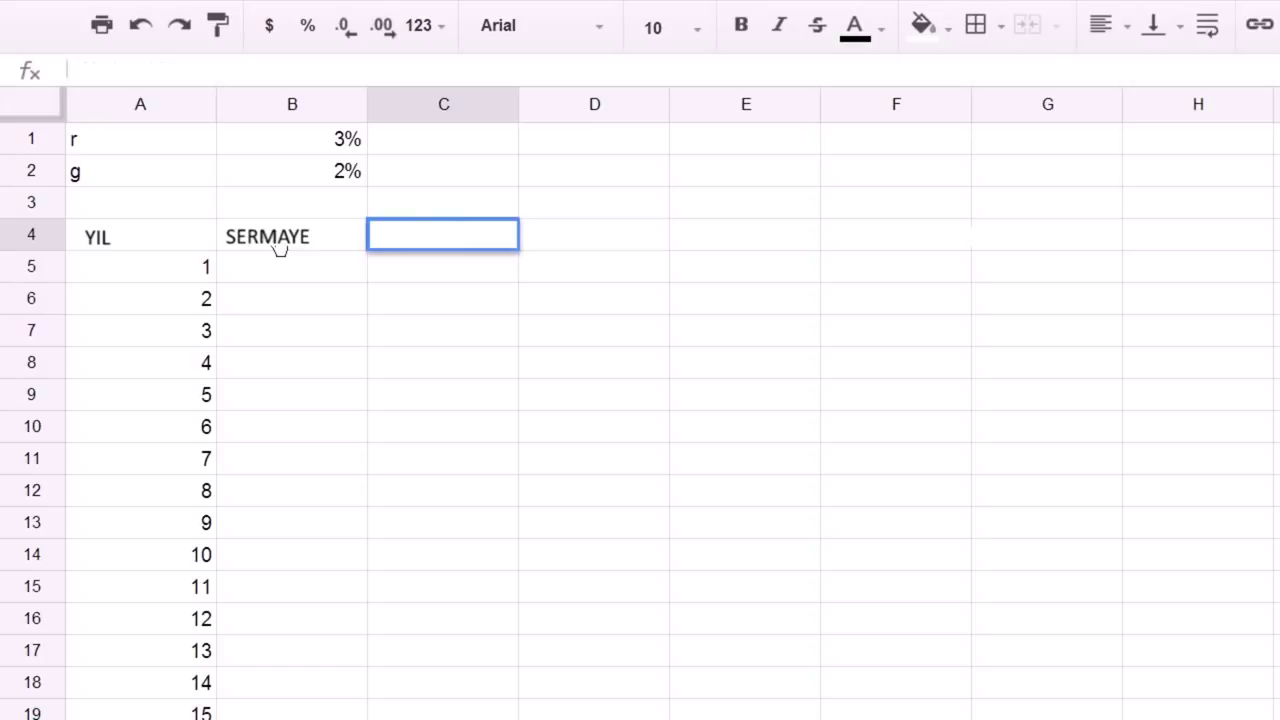
{"action": "type", "text": "ULUSAL GELİR"}
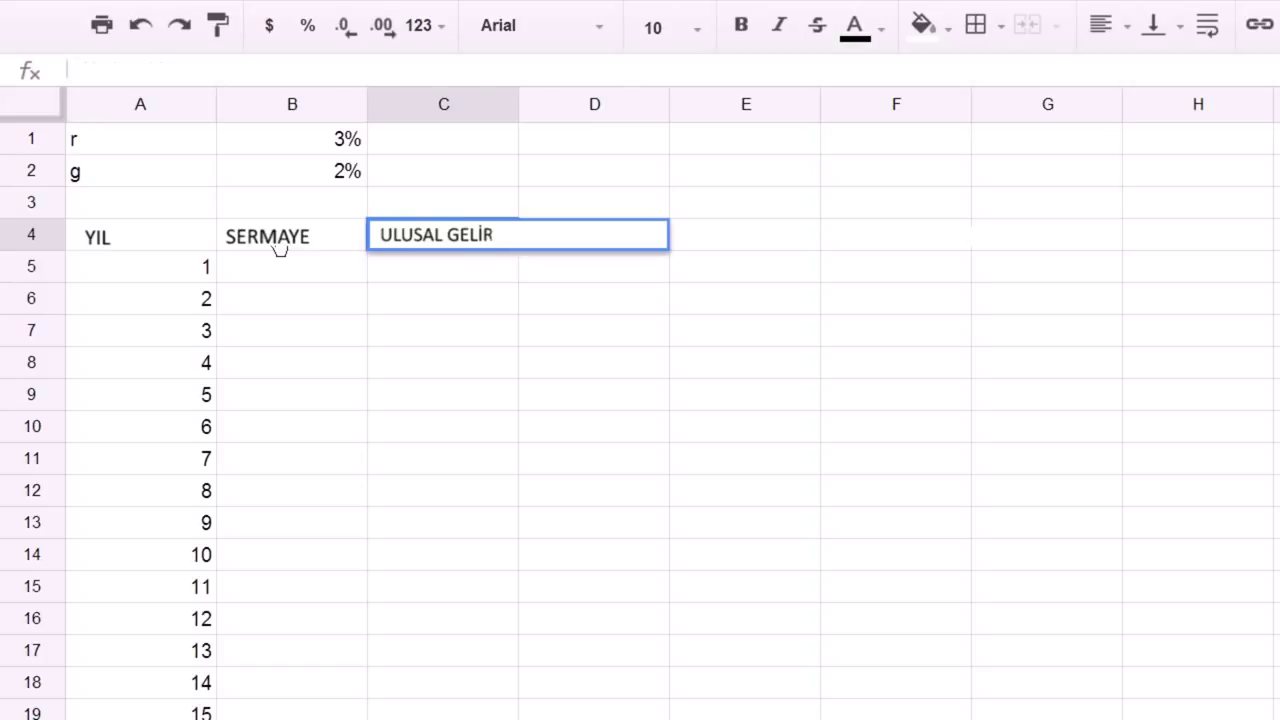
{"action": "key", "text": "Tab"}
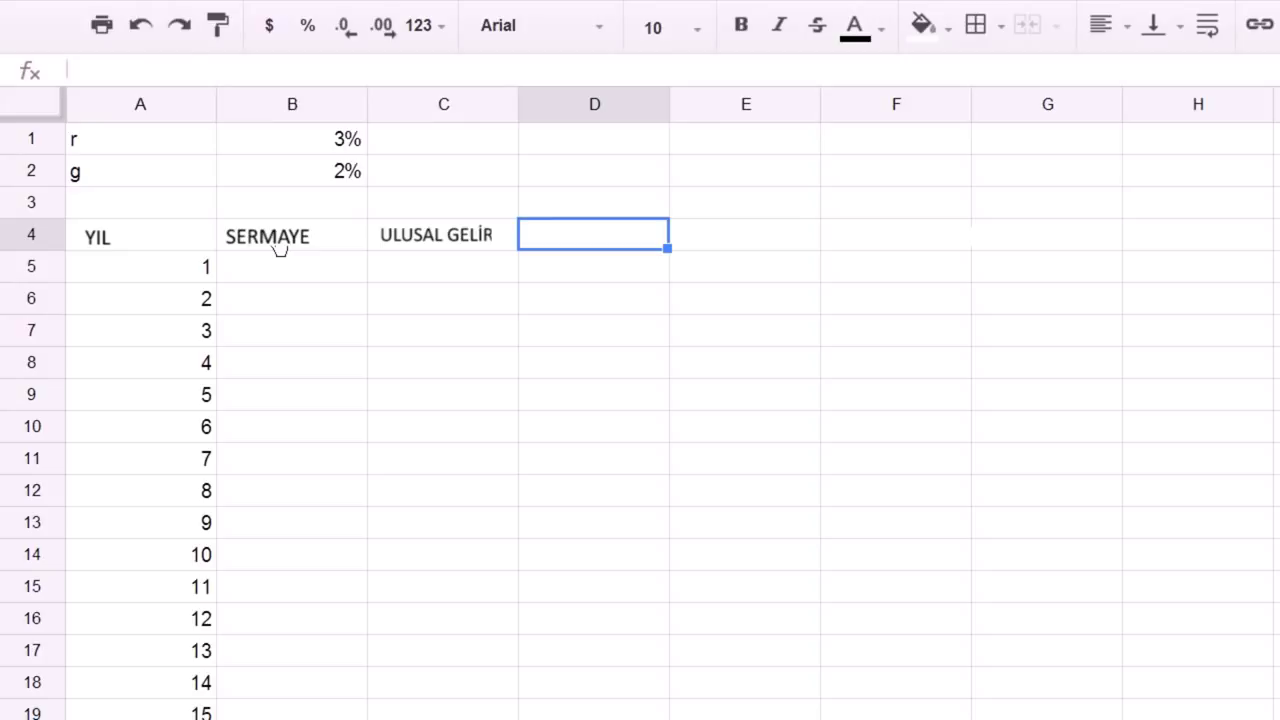
{"action": "type", "text": "SERMAYENİN PAYI"}
{"action": "key", "text": "Tab"}
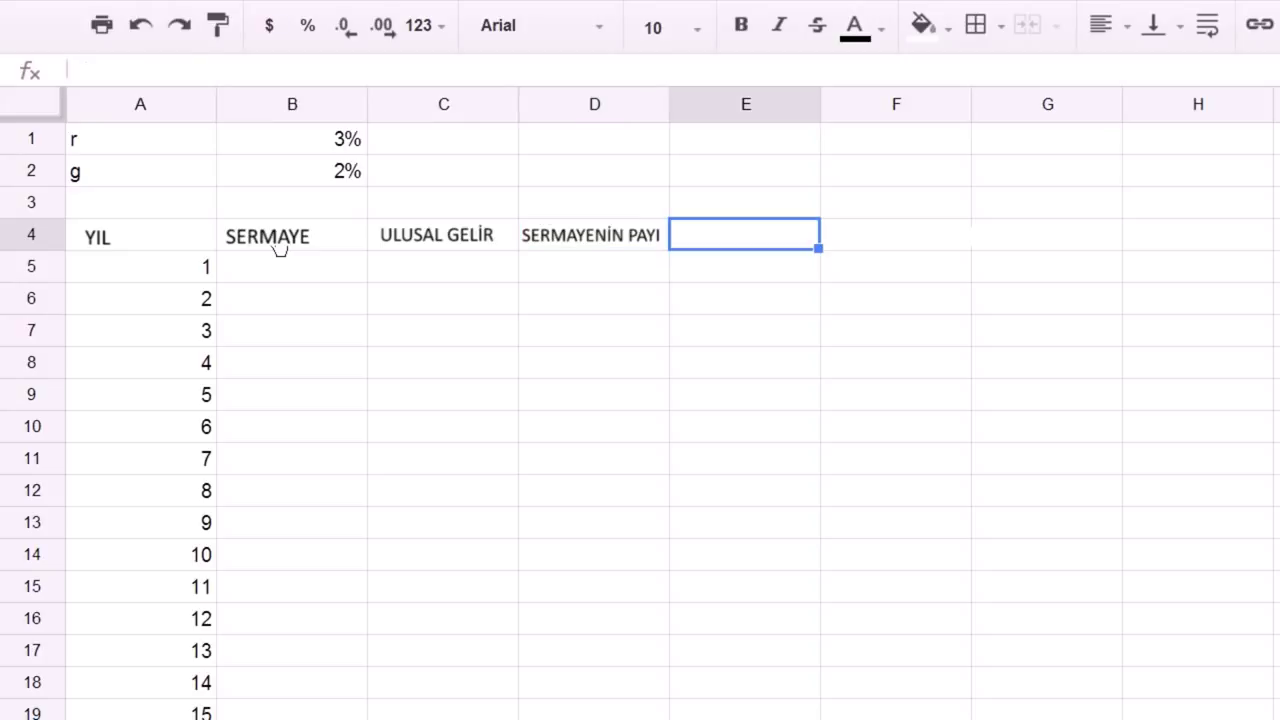
{"action": "type", "text": "İŞGÜCÜNÜN PAYI"}
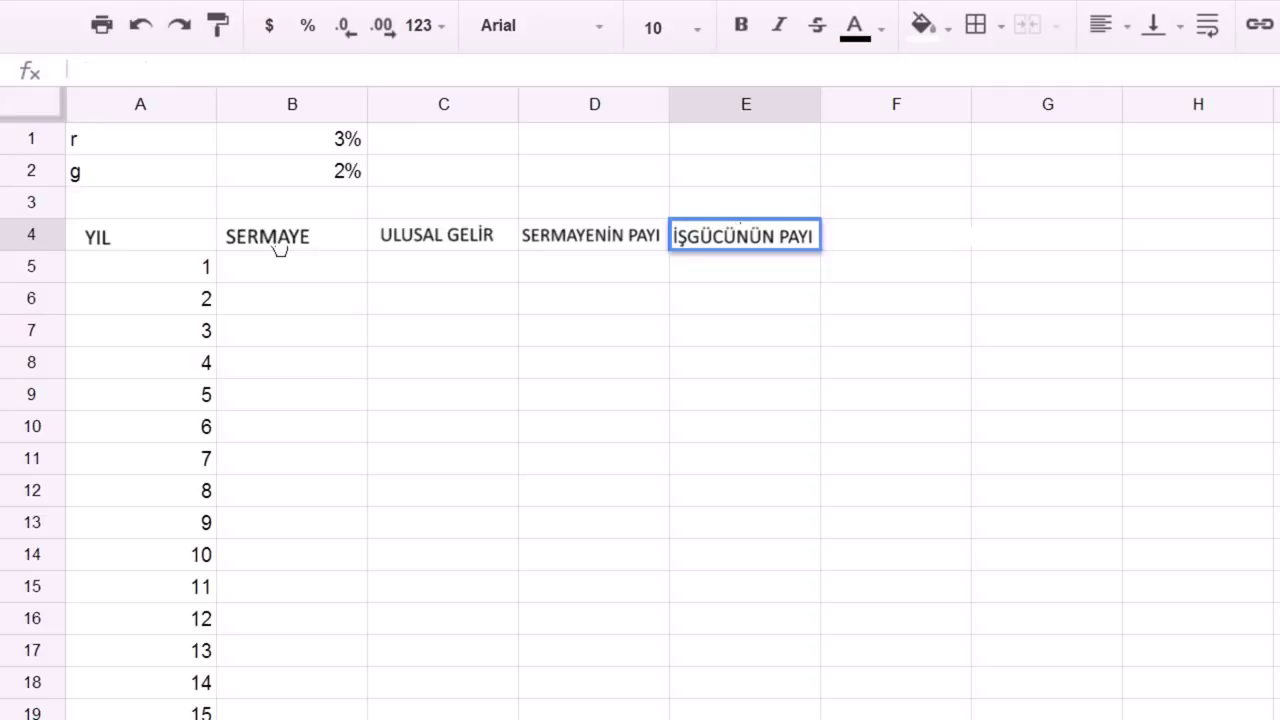
{"action": "key", "text": "Tab"}
{"action": "type", "text": "SERMAYENİN PAYI / TOPLAM GELİR (%)"}
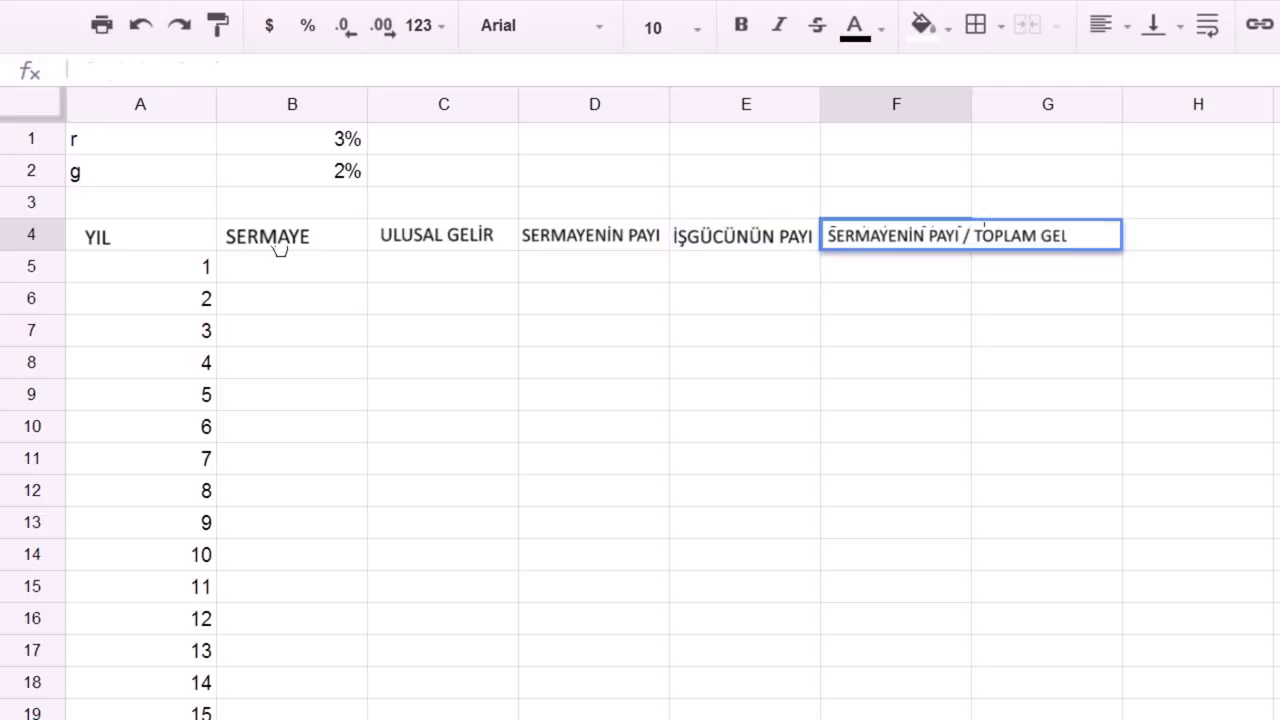
Enter the year 1 starting values: 4000 for SERMAYE in B5 and 1000 for ULUSAL GELİR in C5.
{"action": "left_click", "coordinate": [280, 252]}
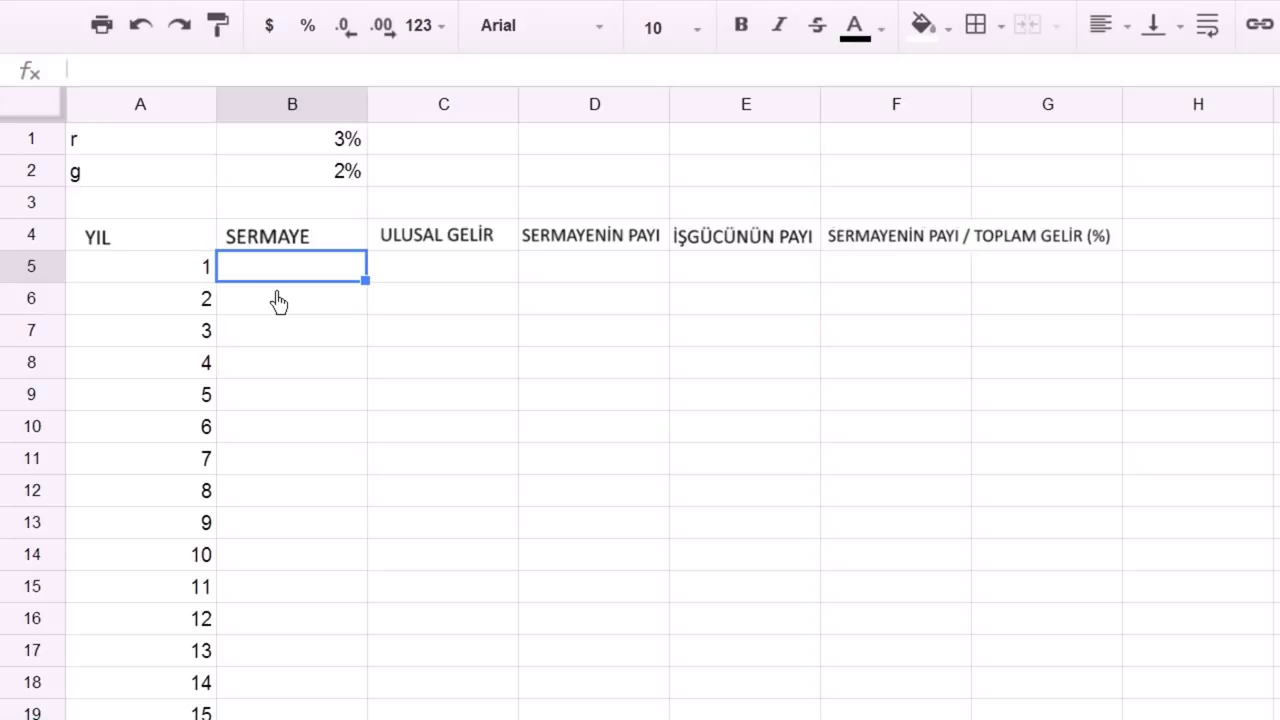
{"action": "type", "text": "4000"}
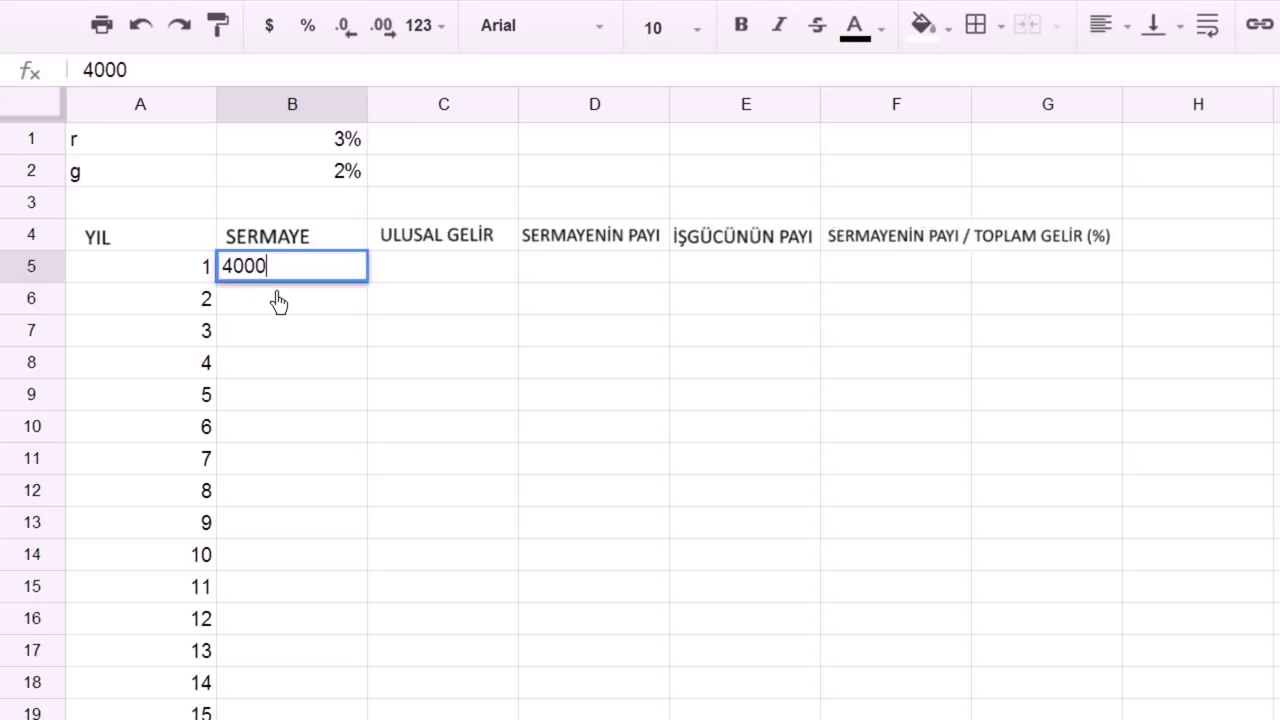
{"action": "key", "text": "Return"}
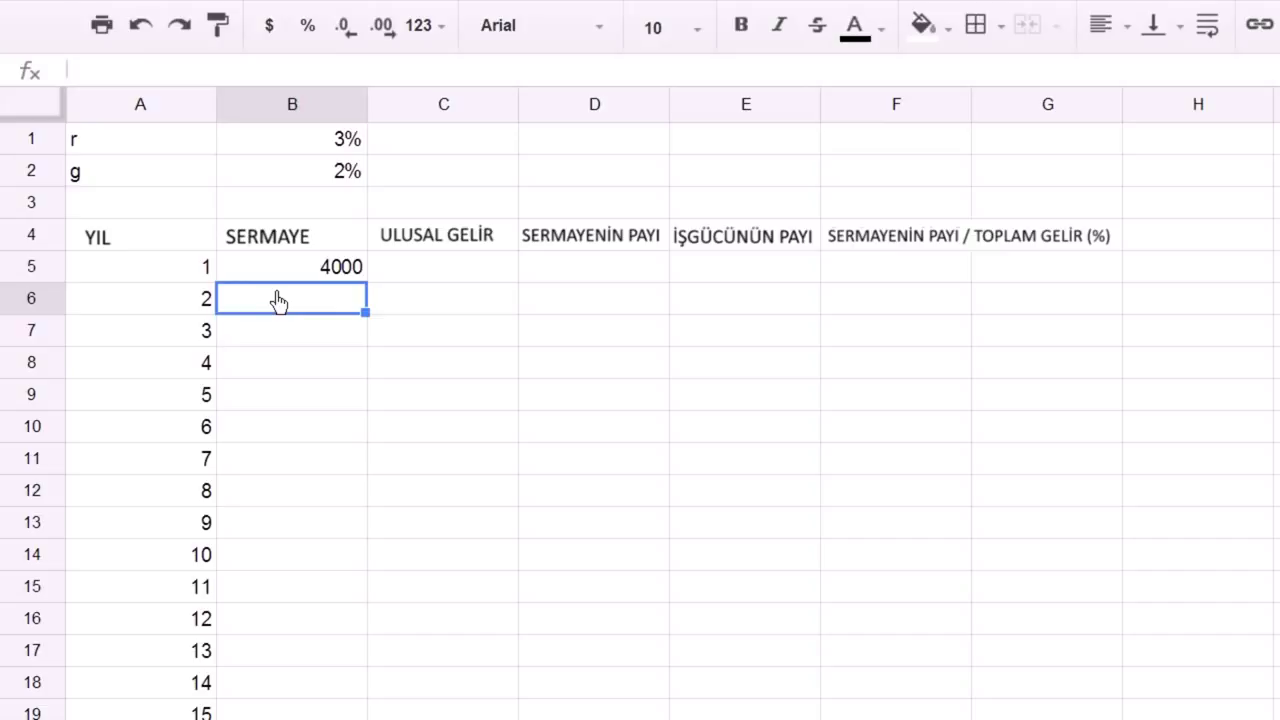
{"action": "key", "text": "Up"}
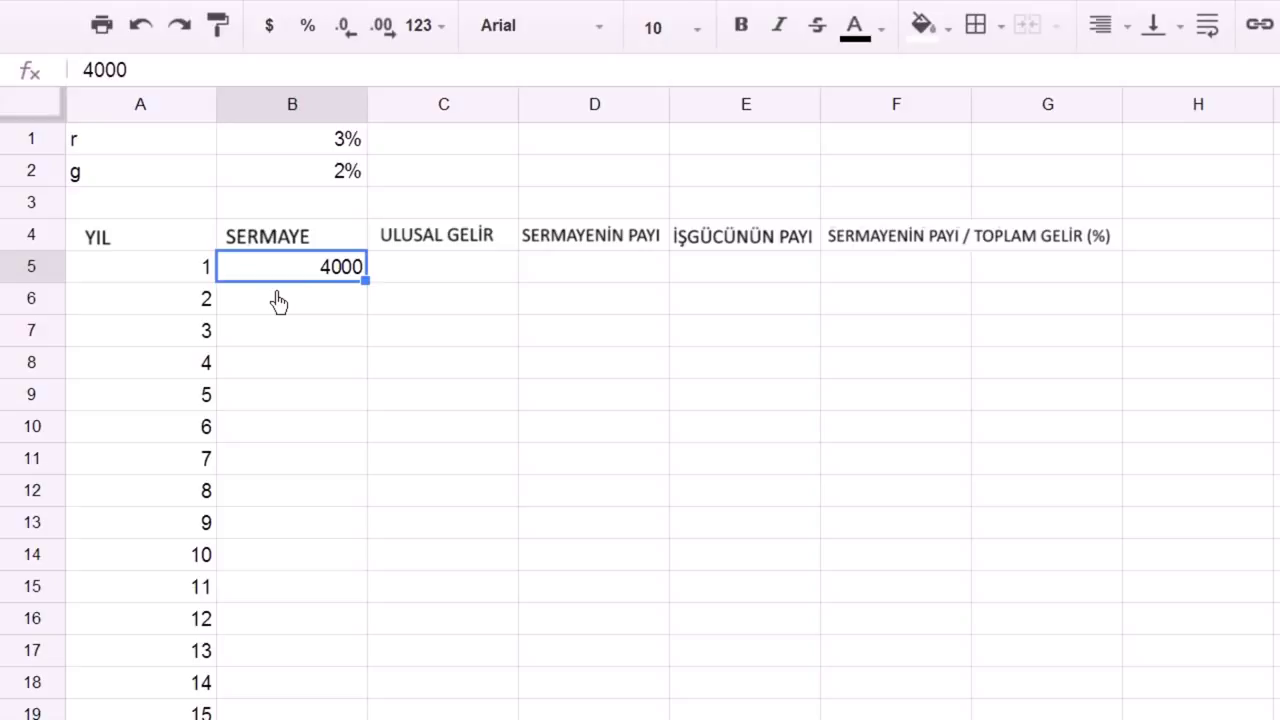
{"action": "key", "text": "Right"}
{"action": "type", "text": "1000"}
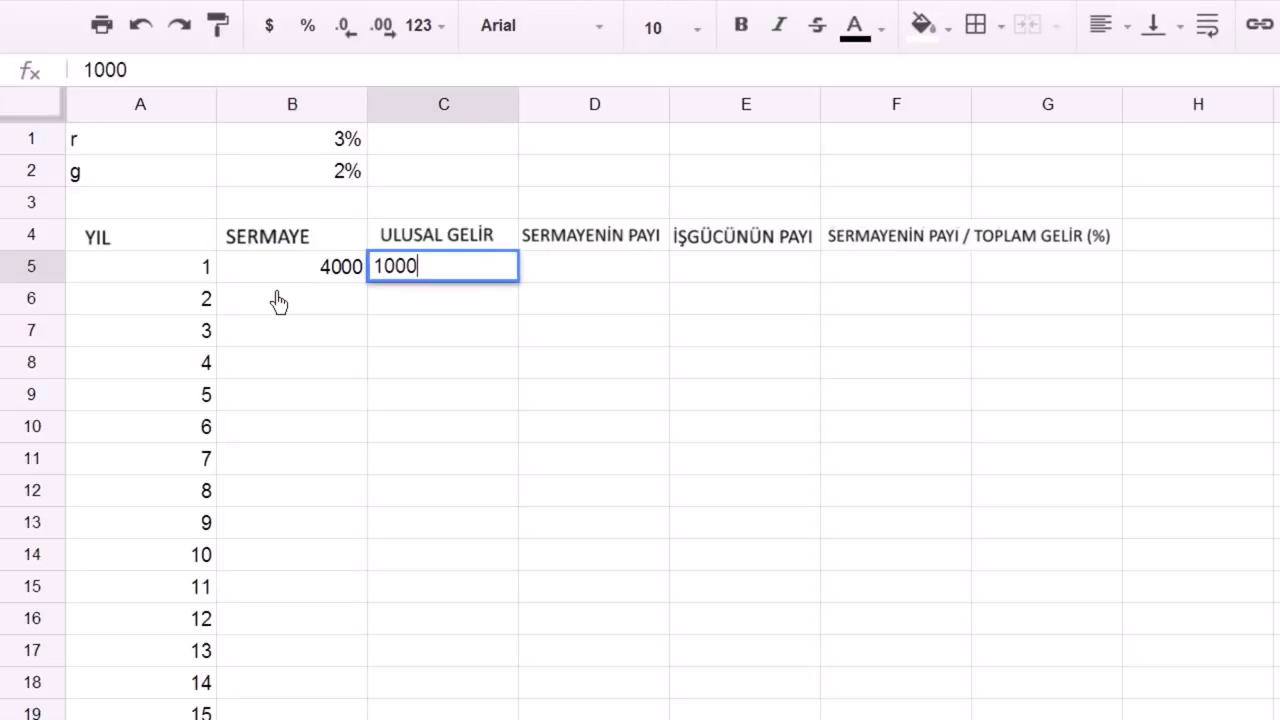
{"action": "key", "text": "Return"}
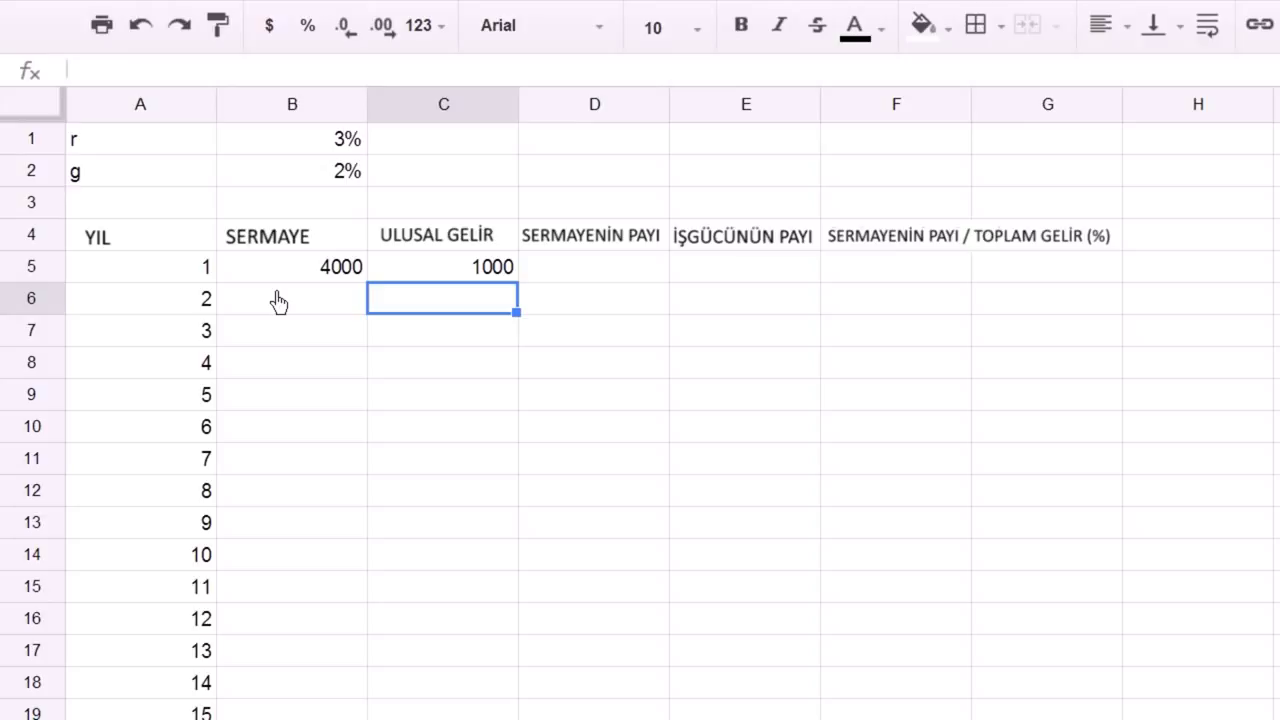
{"action": "key", "text": "Up"}
{"action": "key", "text": "Left"}
{"action": "key", "text": "Left"}
{"action": "key", "text": "Right"}
{"action": "key", "text": "Right"}
{"action": "key", "text": "Left"}
Calculate the year 1 SERMAYENİN PAYI in D5 with the formula =$B$1*B5, keeping the reference to r absolute.
{"action": "key", "text": "Right"}
{"action": "key", "text": "Right"}
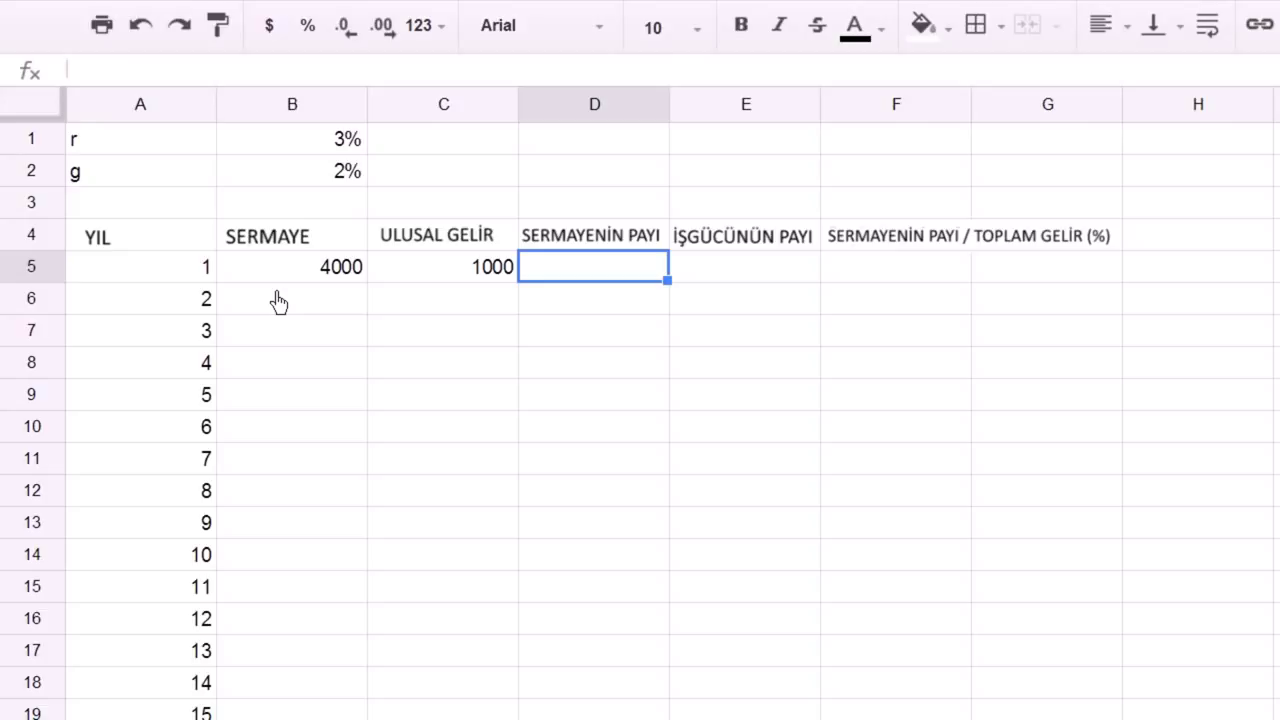
{"action": "type", "text": "="}
{"action": "key", "text": "Up"}
{"action": "key", "text": "Up"}
{"action": "key", "text": "Up"}
{"action": "key", "text": "Up"}
{"action": "key", "text": "Left"}
{"action": "key", "text": "Left"}
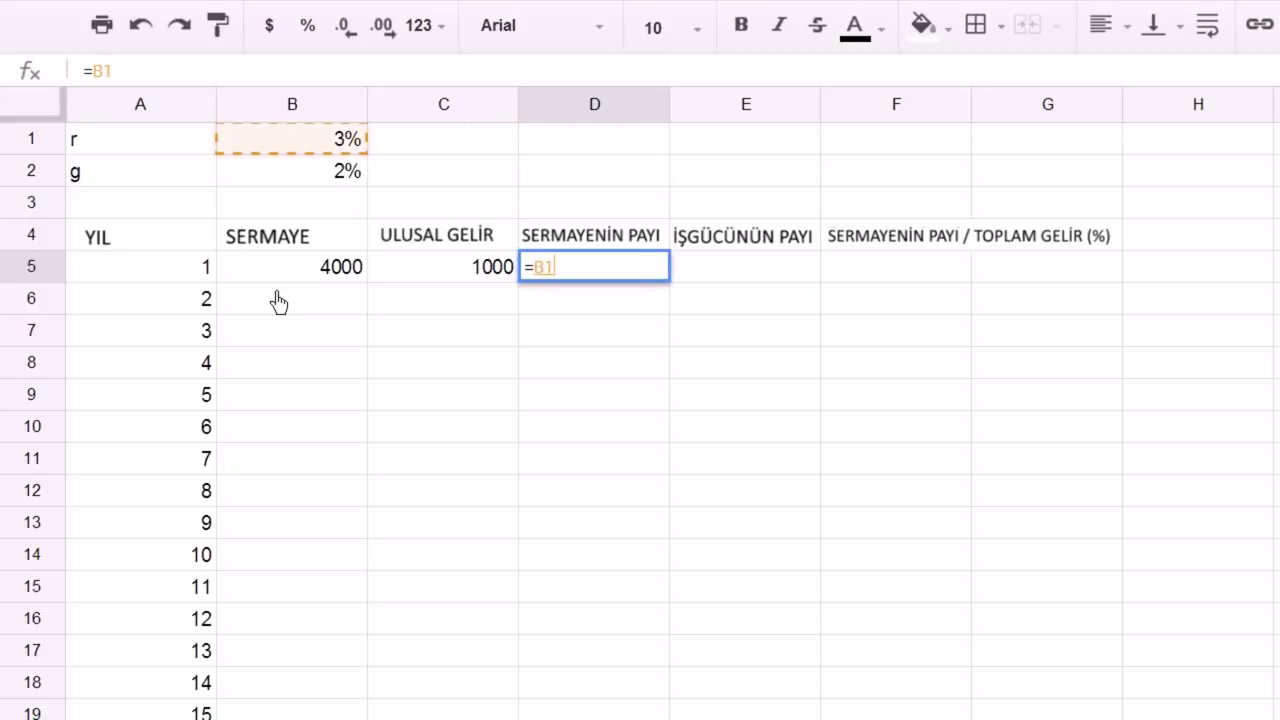
{"action": "key", "text": "F4"}
{"action": "type", "text": "*"}
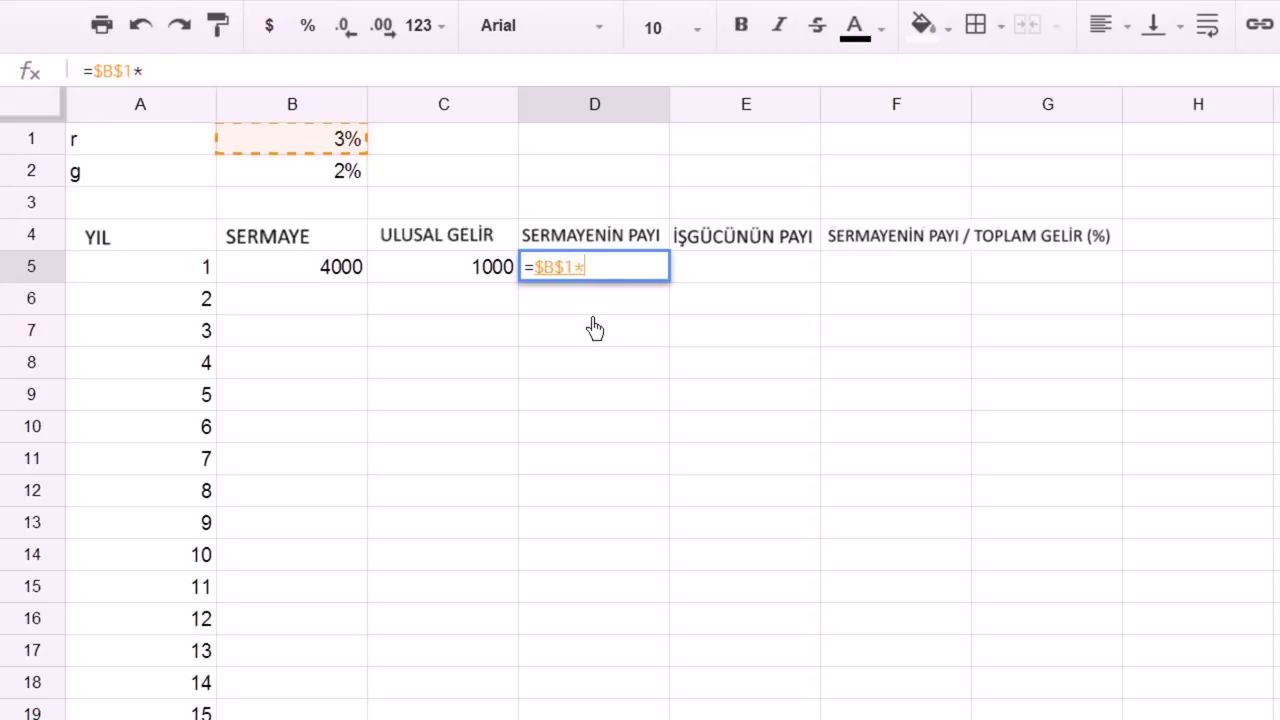
{"action": "type", "text": "B5"}
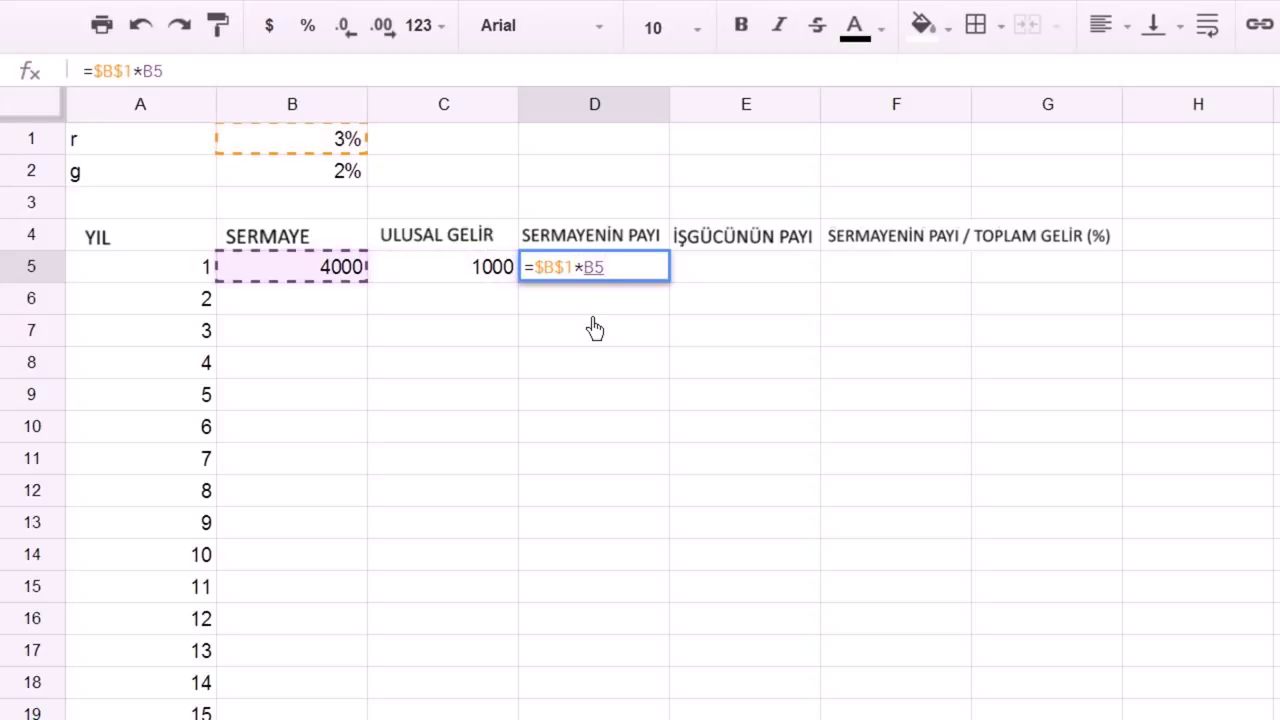
{"action": "key", "text": "Return"}
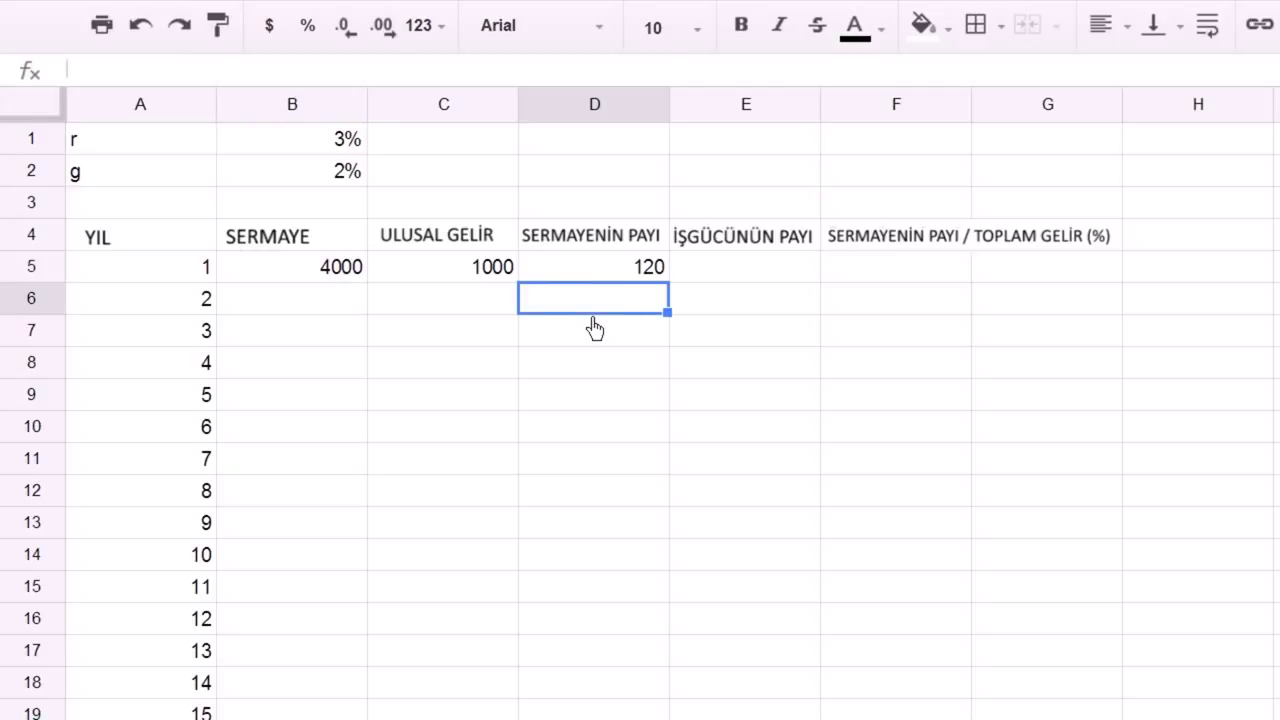
{"action": "left_click", "coordinate": [636, 270]}
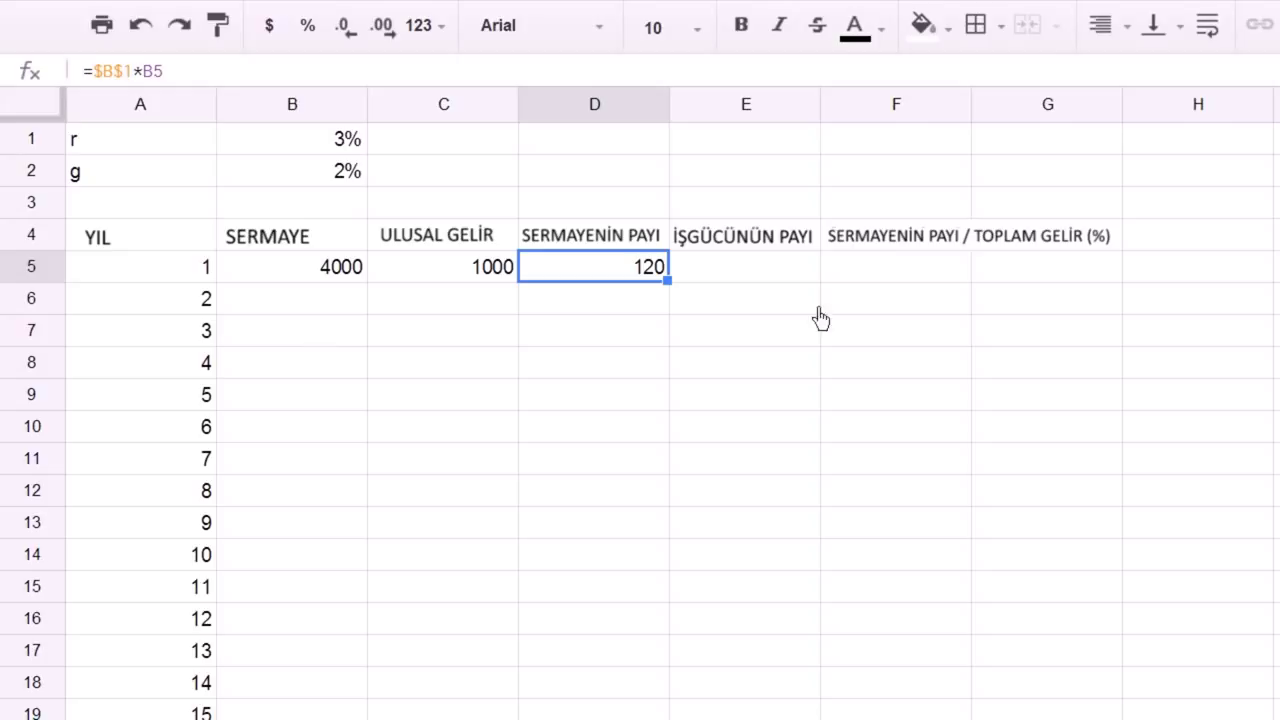
Calculate the year 1 İŞGÜCÜNÜN PAYI in E5 with the formula =C5-D5.
{"action": "left_click", "coordinate": [768, 280]}
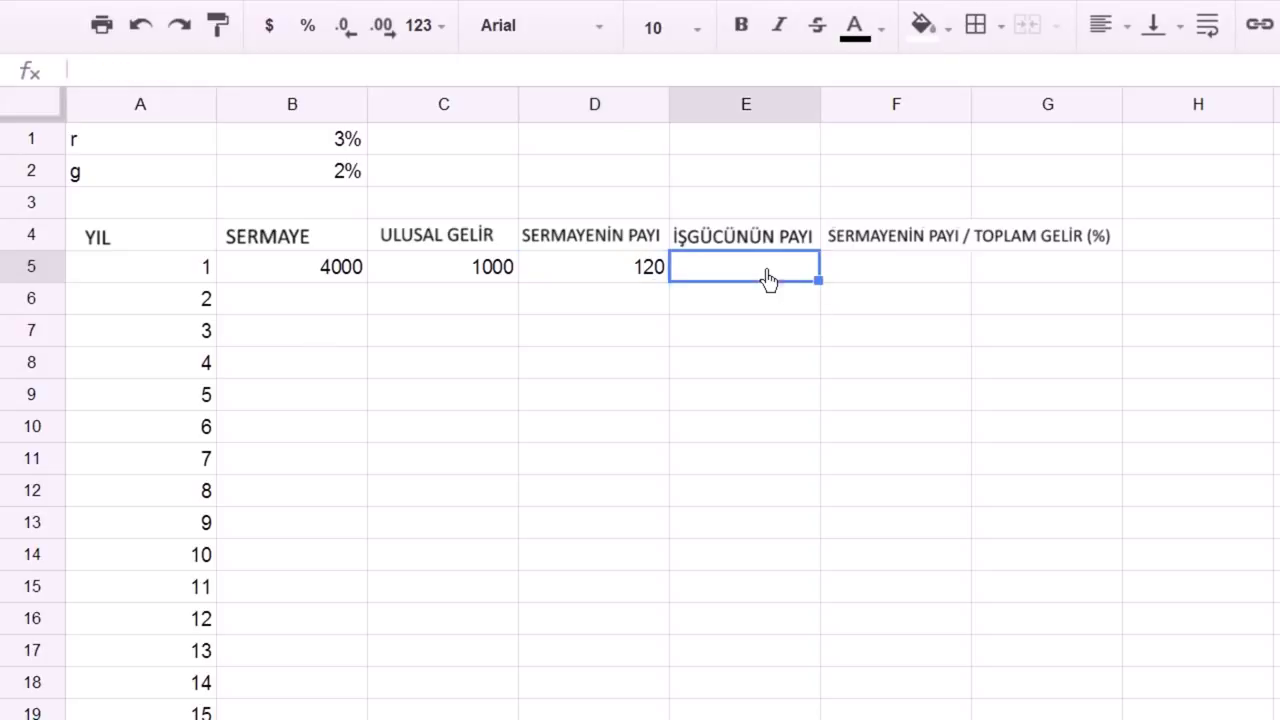
{"action": "type", "text": "=C5-D5"}
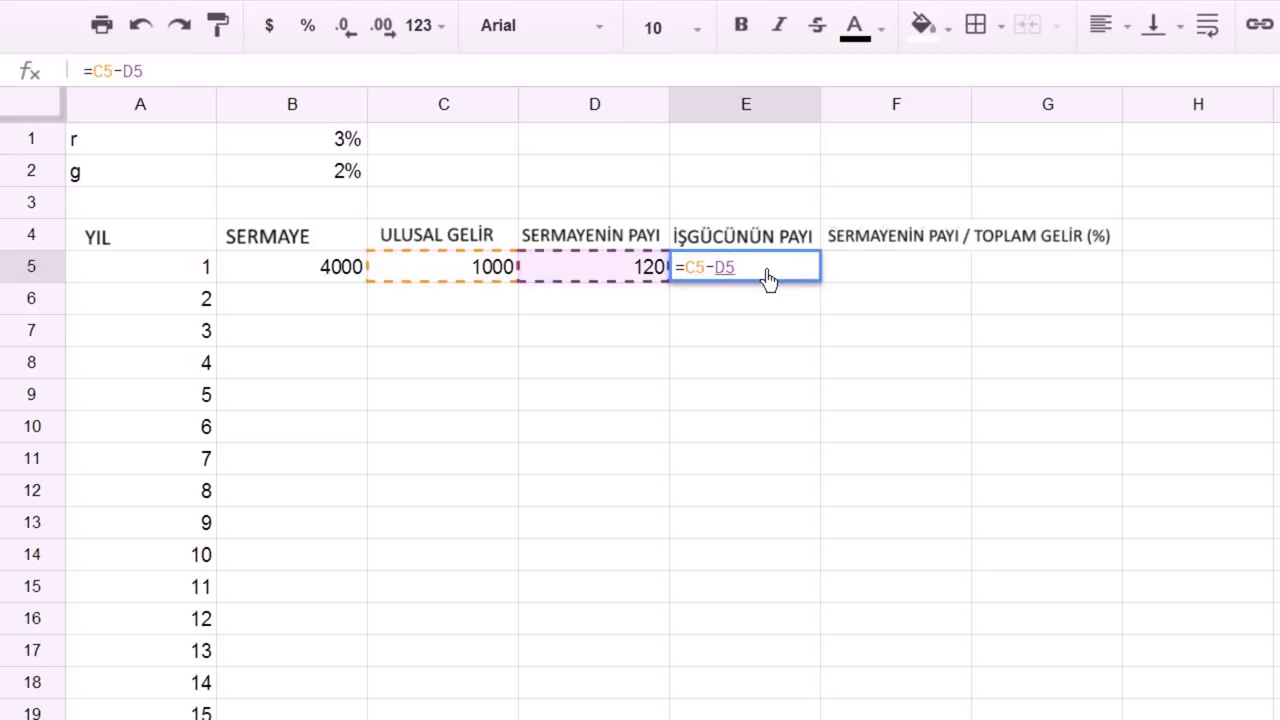
{"action": "key", "text": "Return"}
{"action": "key", "text": "Up"}
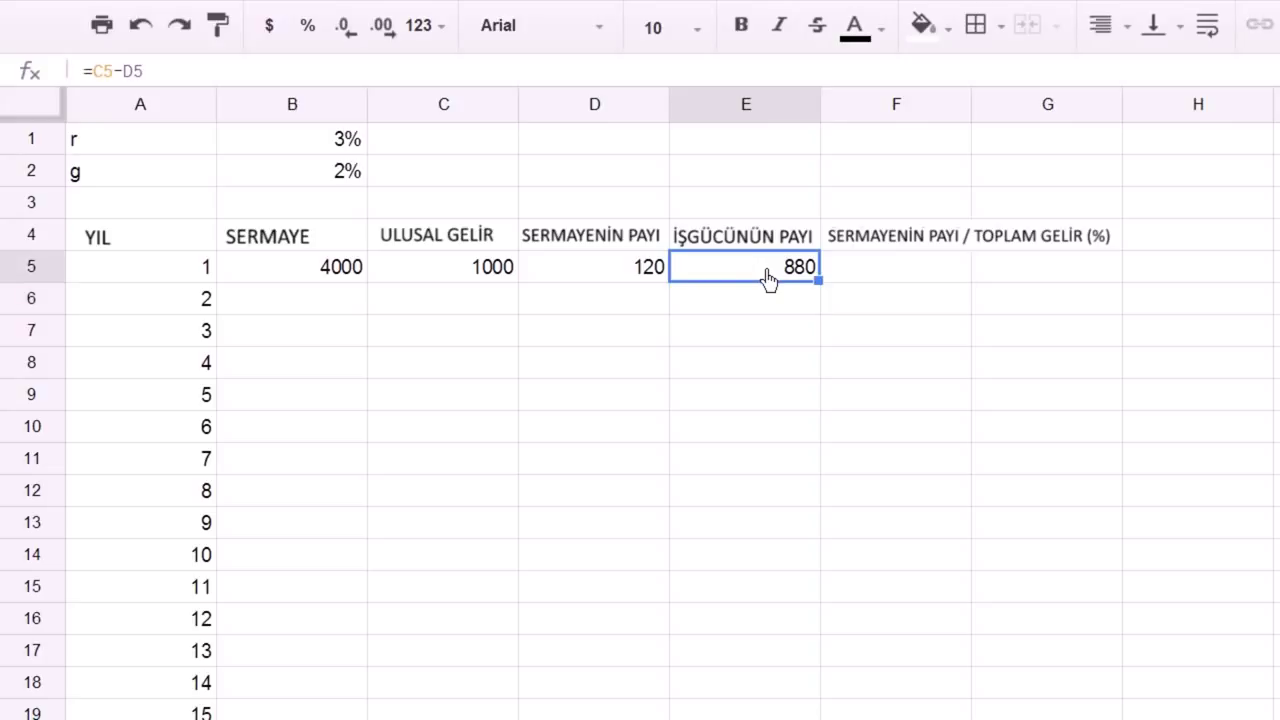
Calculate the year 1 ratio of capital's share to total income in F5 with the formula =D5/C5.
{"action": "key", "text": "Right"}
{"action": "type", "text": "="}
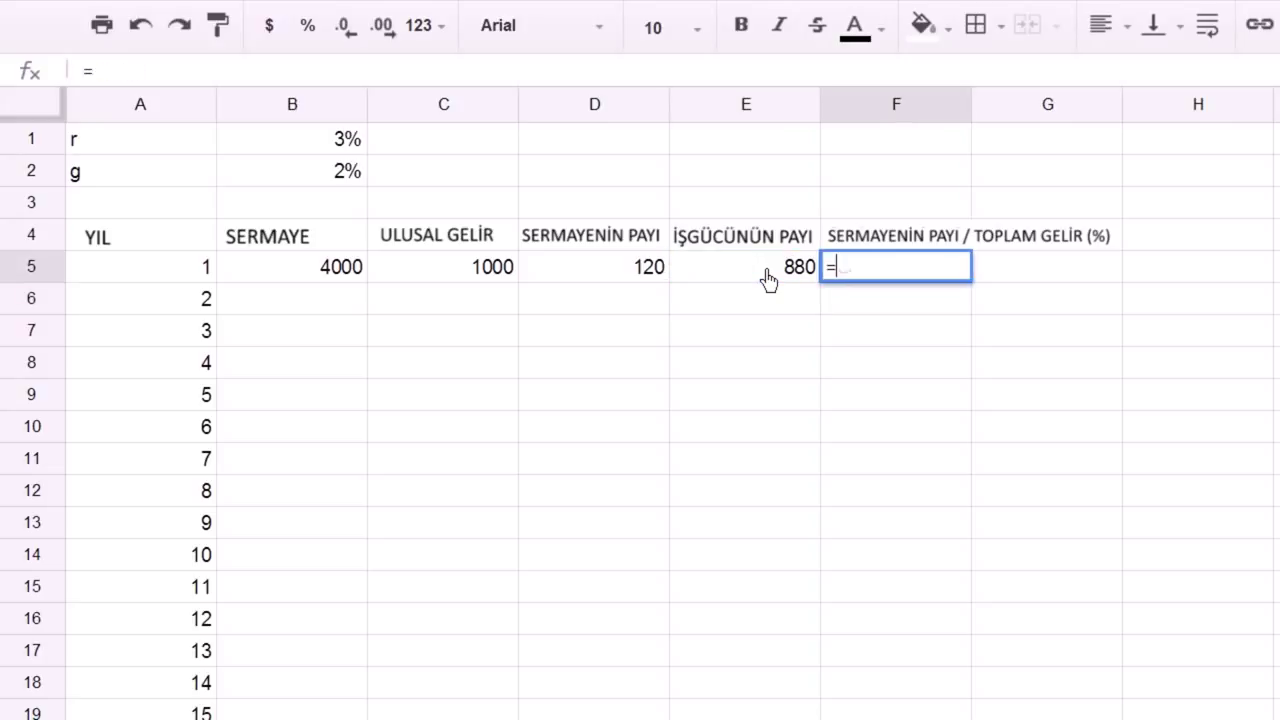
{"action": "key", "text": "Left"}
{"action": "key", "text": "Left"}
{"action": "type", "text": "/"}
{"action": "key", "text": "Left"}
{"action": "key", "text": "Left"}
{"action": "key", "text": "Left"}
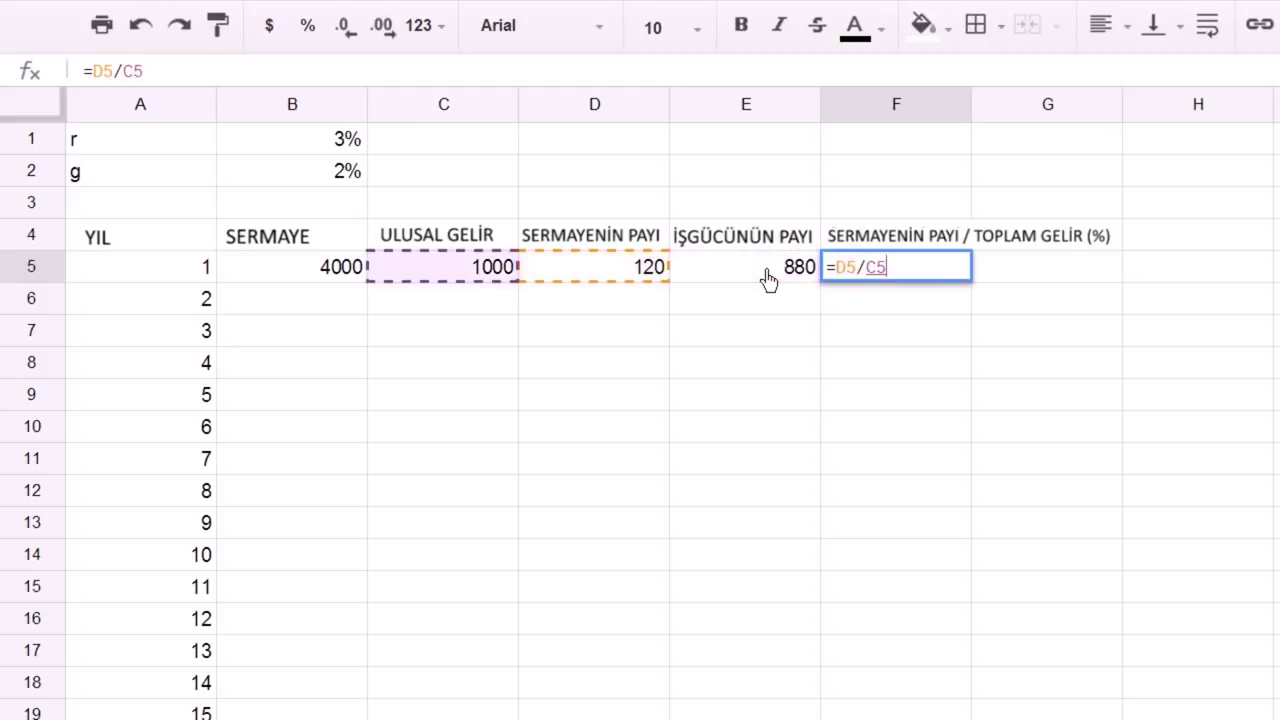
{"action": "key", "text": "Return"}
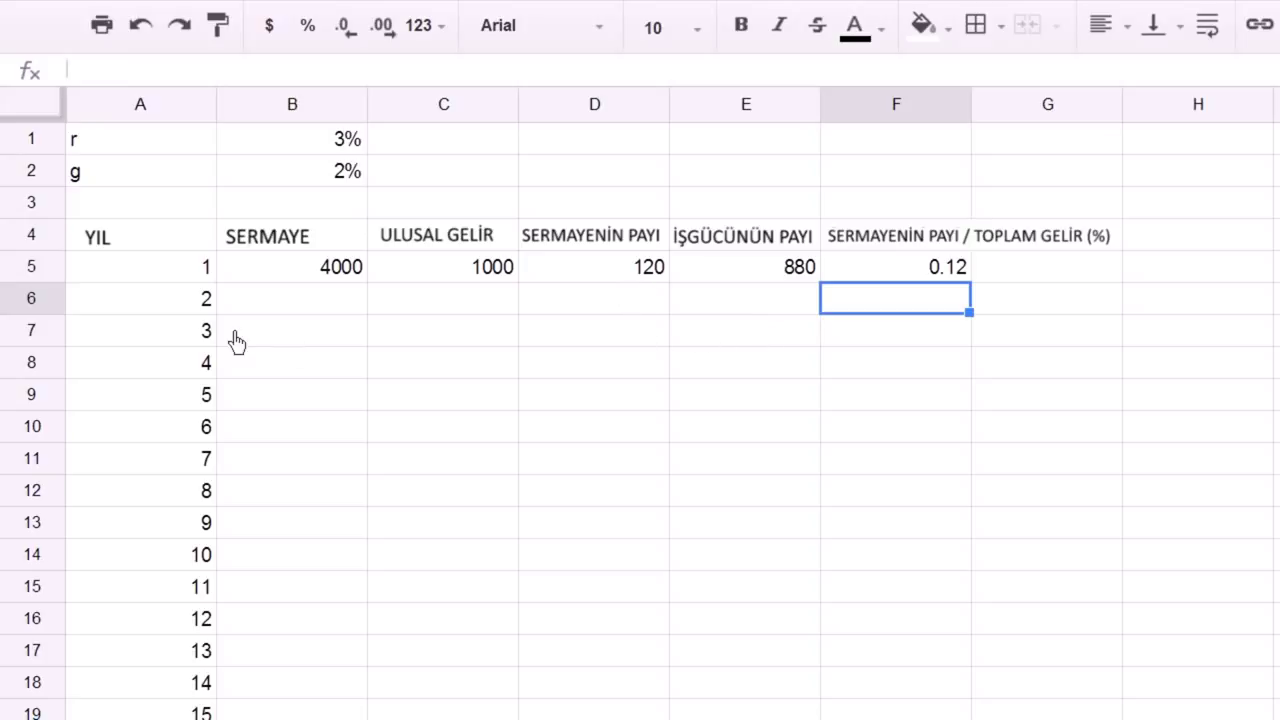
Calculate the year 2 SERMAYE in B6 by adding capital's share to the previous capital with the formula =B5+D5.
{"action": "left_click", "coordinate": [276, 312]}
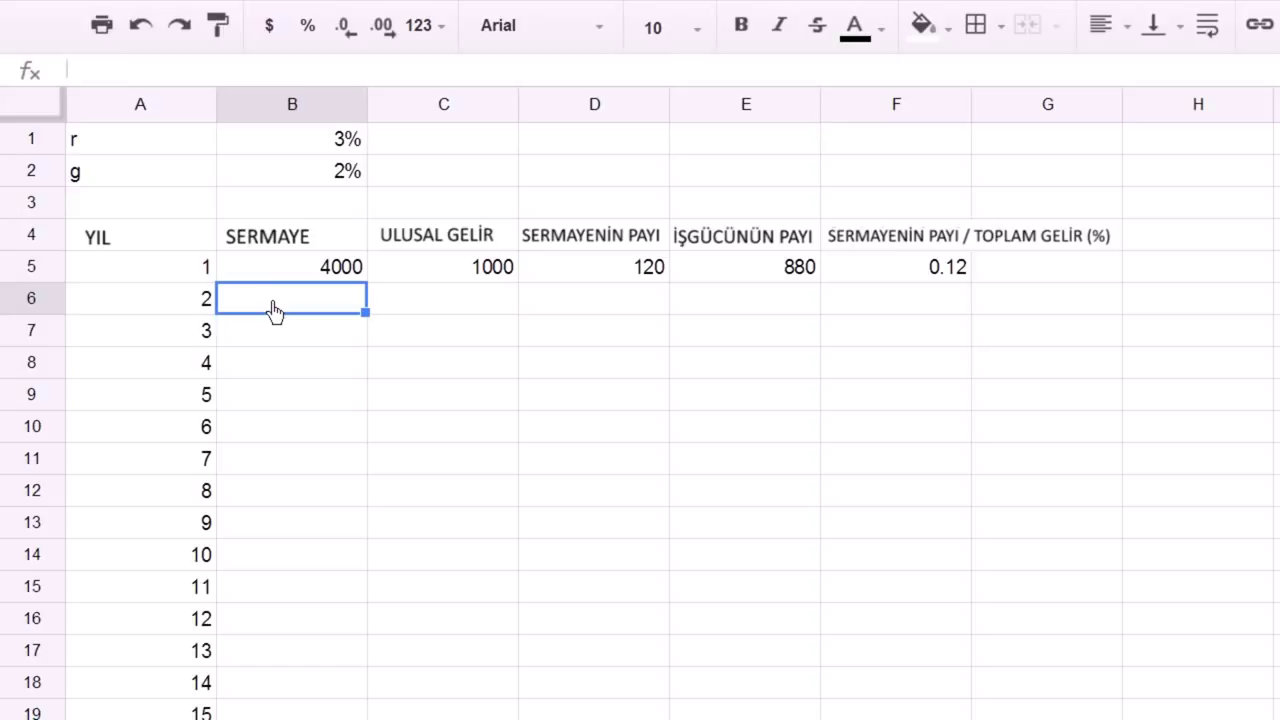
{"action": "type", "text": "=B5"}
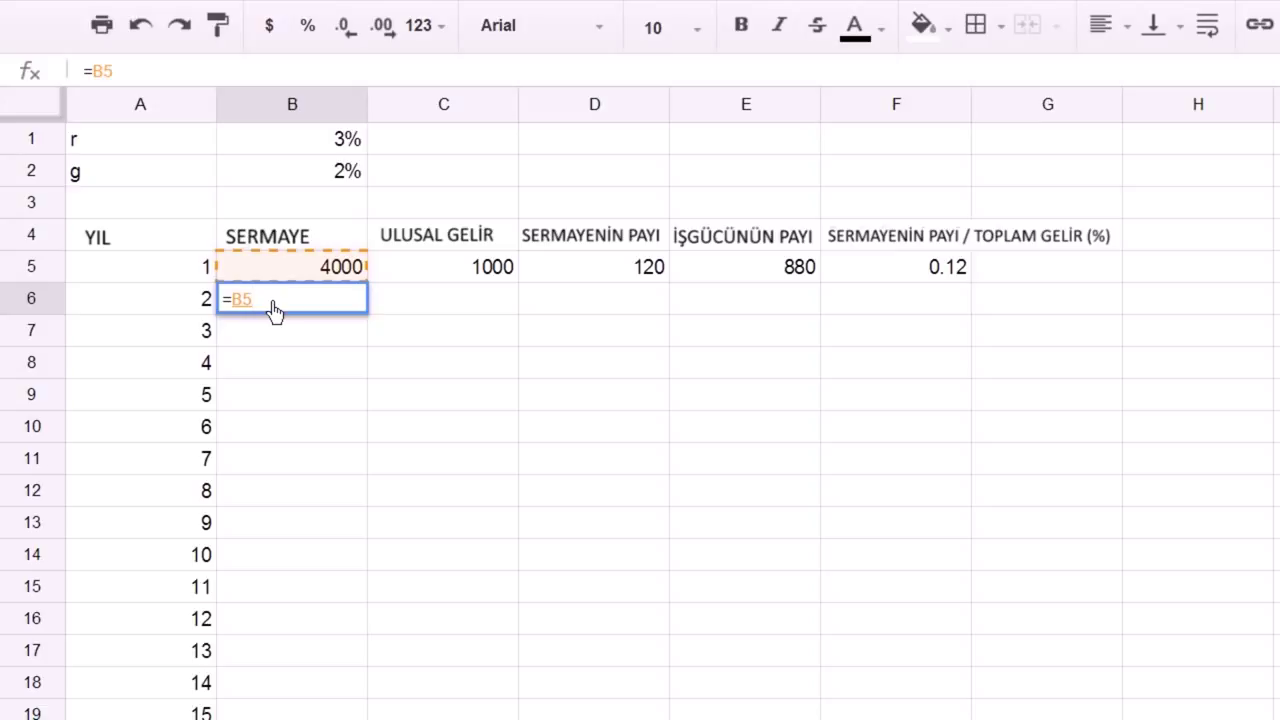
{"action": "type", "text": "+"}
{"action": "key", "text": "Up"}
{"action": "key", "text": "Right"}
{"action": "key", "text": "Right"}
{"action": "key", "text": "Right"}
{"action": "key", "text": "Left"}
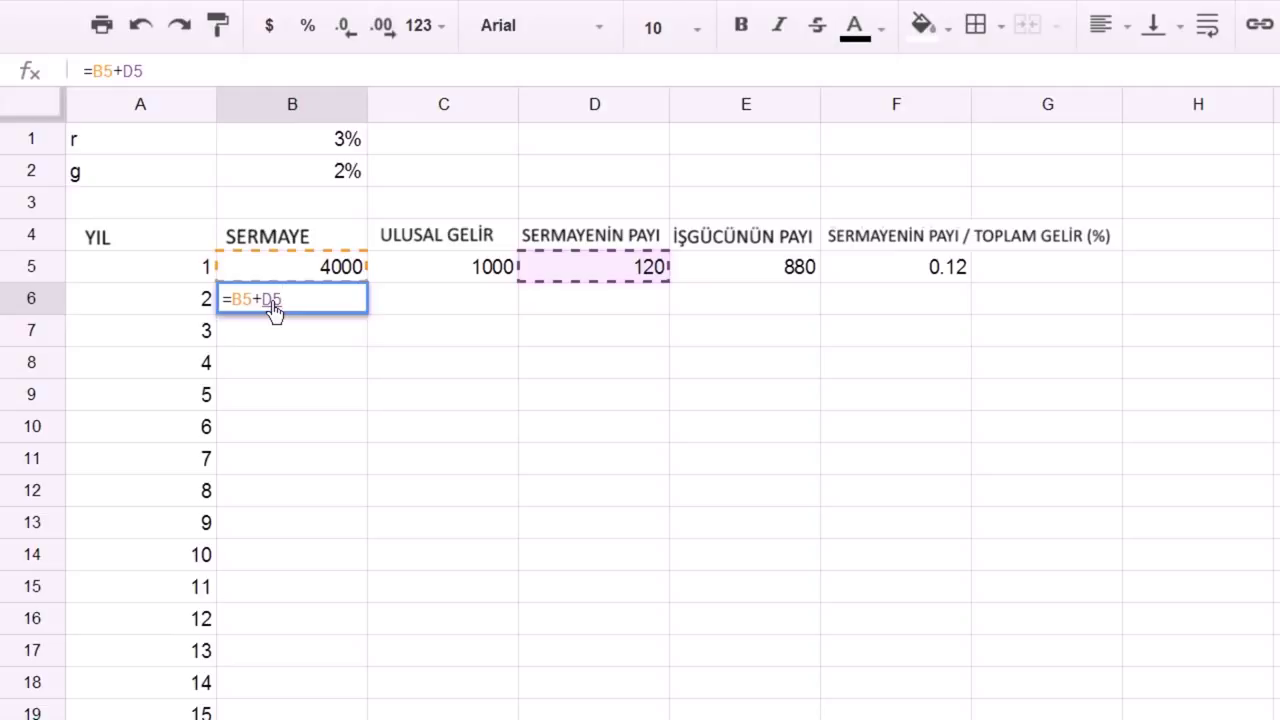
{"action": "key", "text": "Return"}
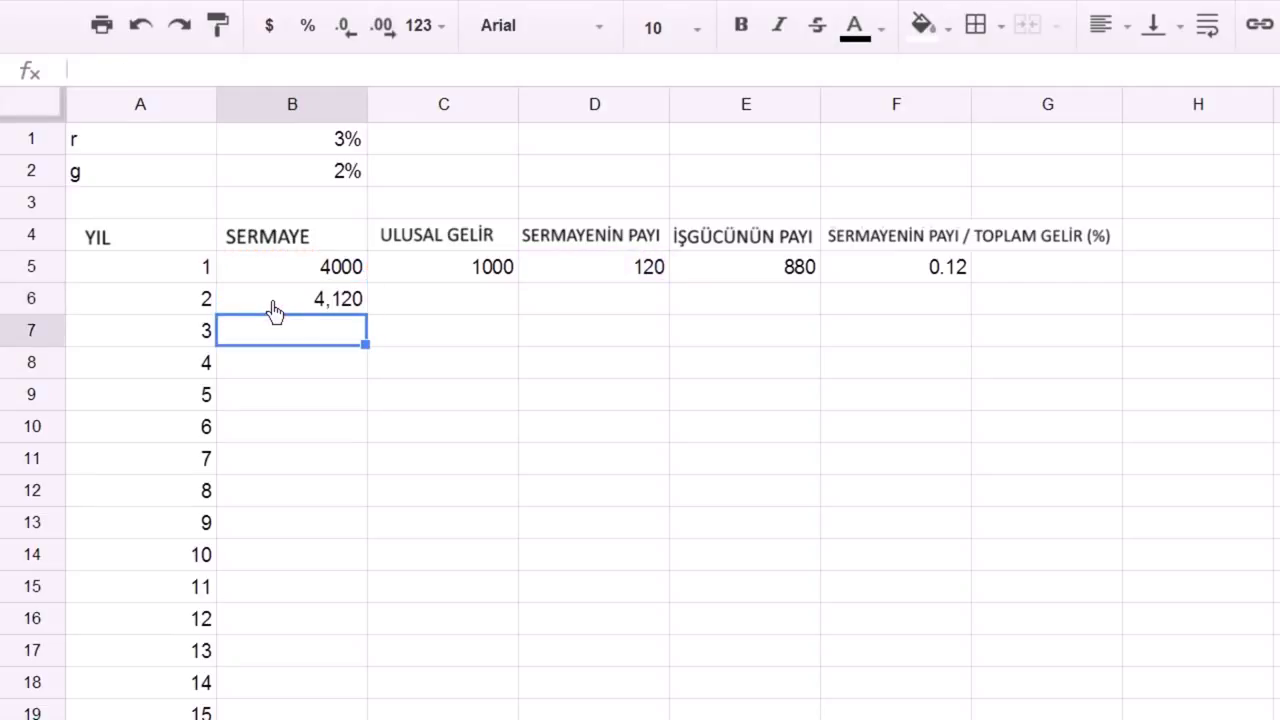
Calculate the year 2 ULUSAL GELİR in C6 with the formula =C5*(1+$B$2), keeping the reference to g absolute.
{"action": "left_click", "coordinate": [409, 318]}
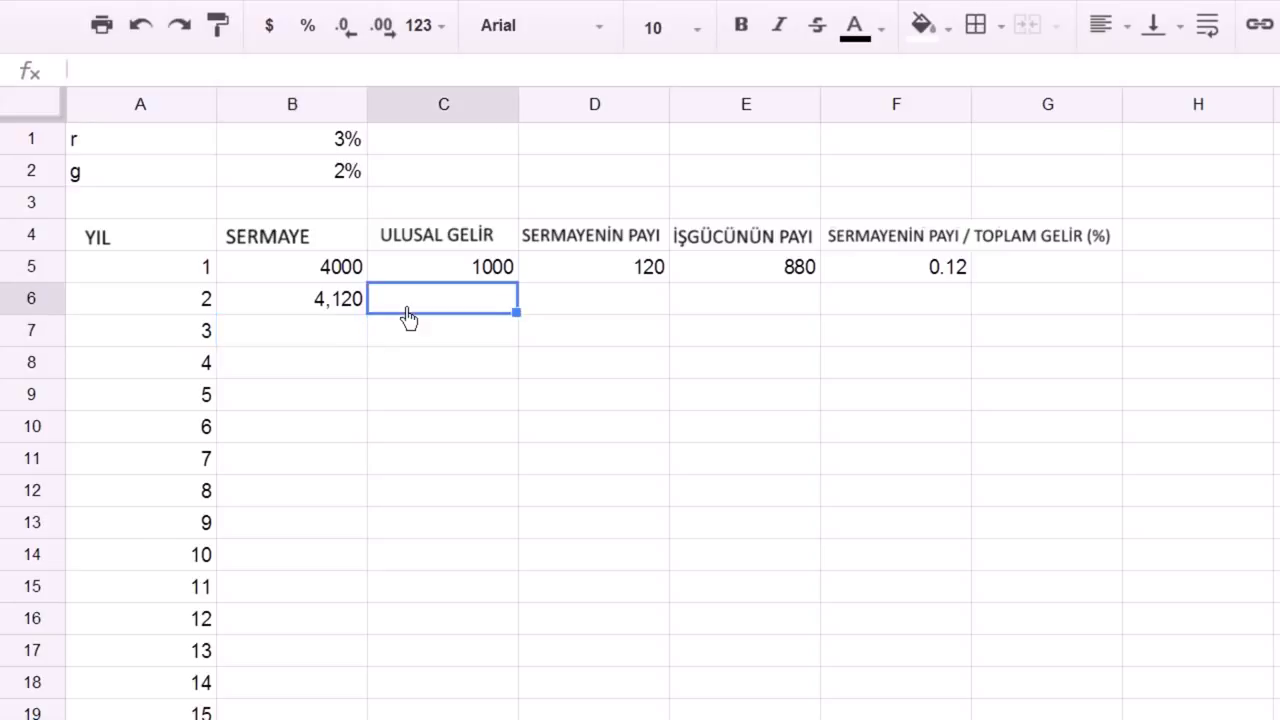
{"action": "type", "text": "=C5*(1+"}
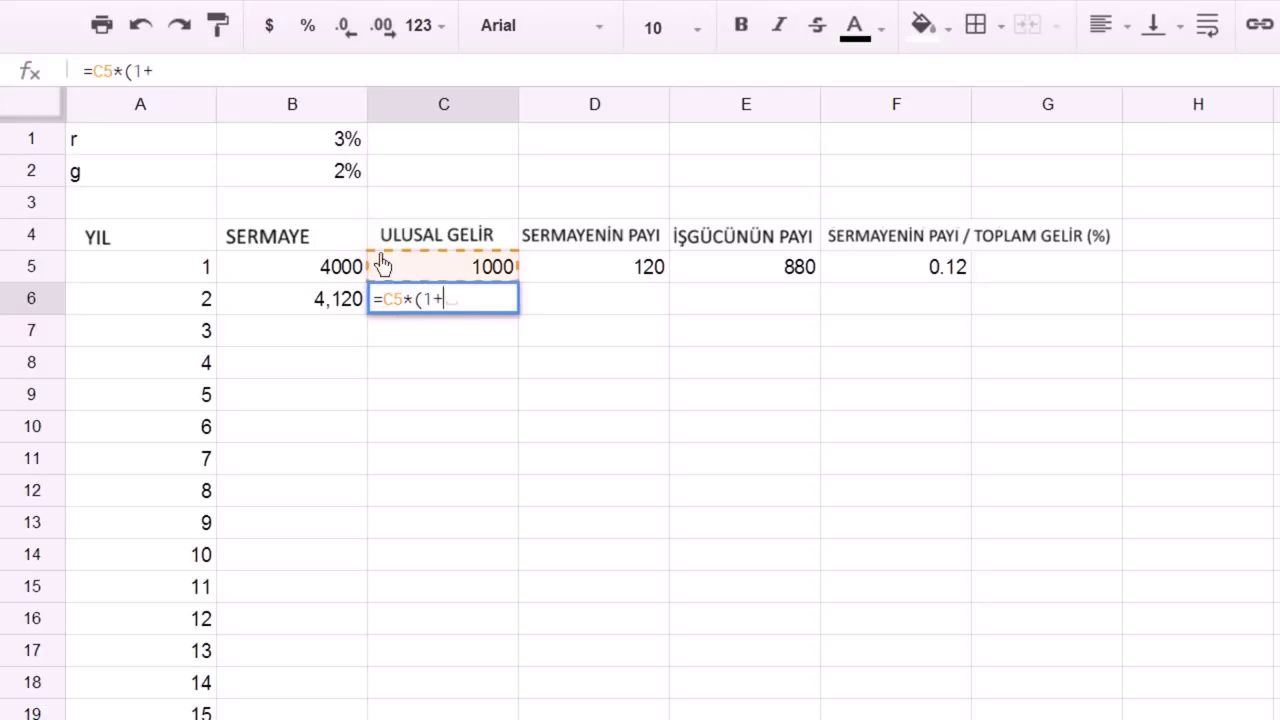
{"action": "left_click", "coordinate": [342, 180]}
{"action": "key", "text": "F4"}
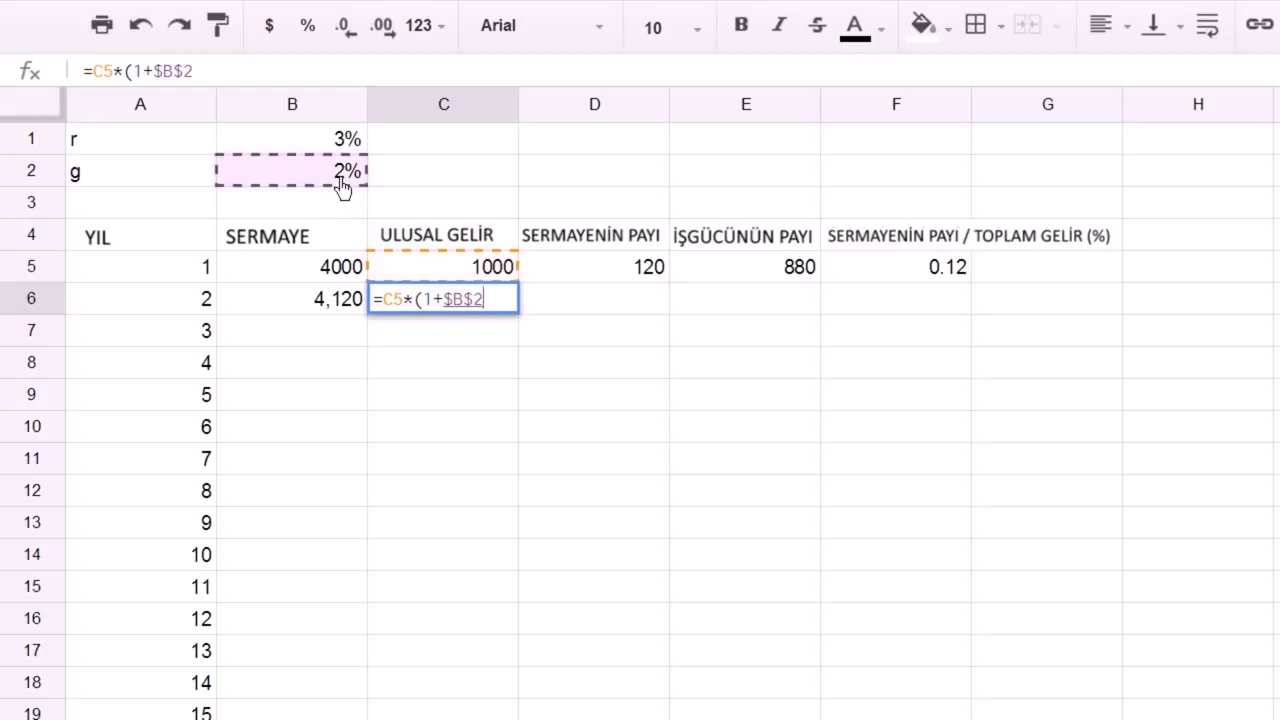
{"action": "type", "text": ")"}
{"action": "key", "text": "Return"}
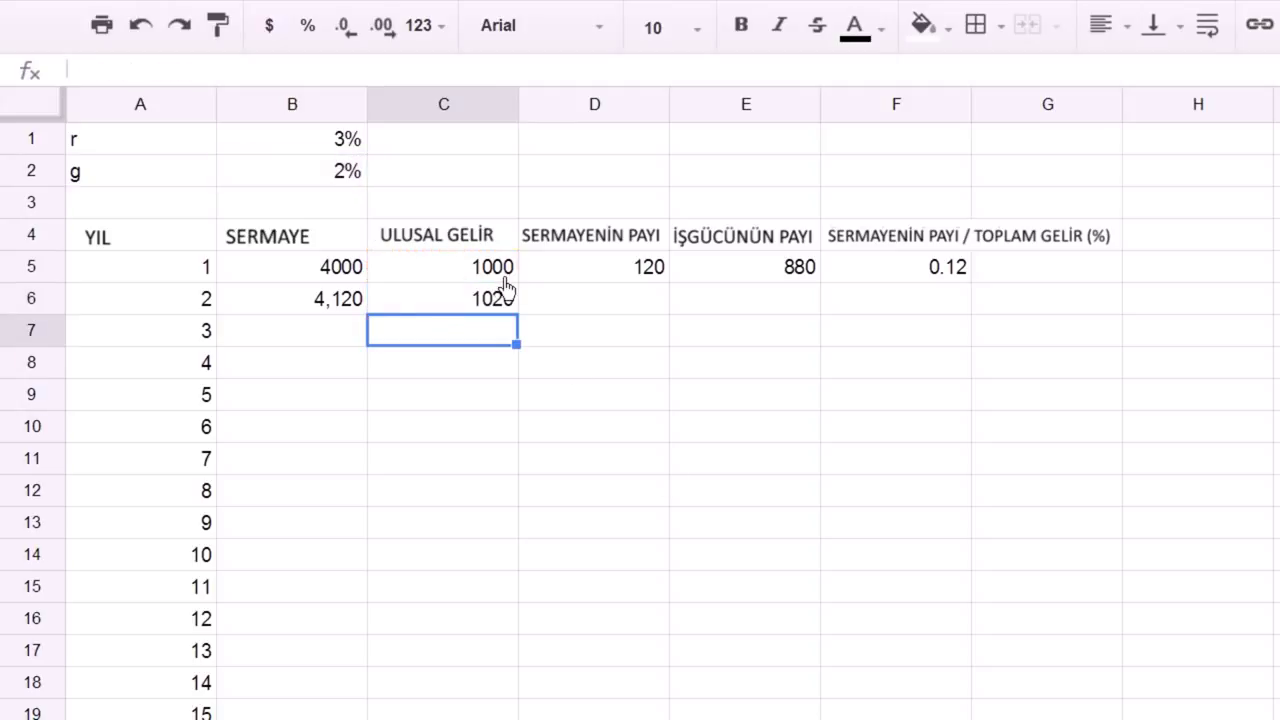
Extend the D5:F5 formulas down to year 2 in row 6 and compare the references in D5 and D6.
{"action": "left_click_drag", "start_coordinate": [612, 270], "coordinate": [966, 308]}
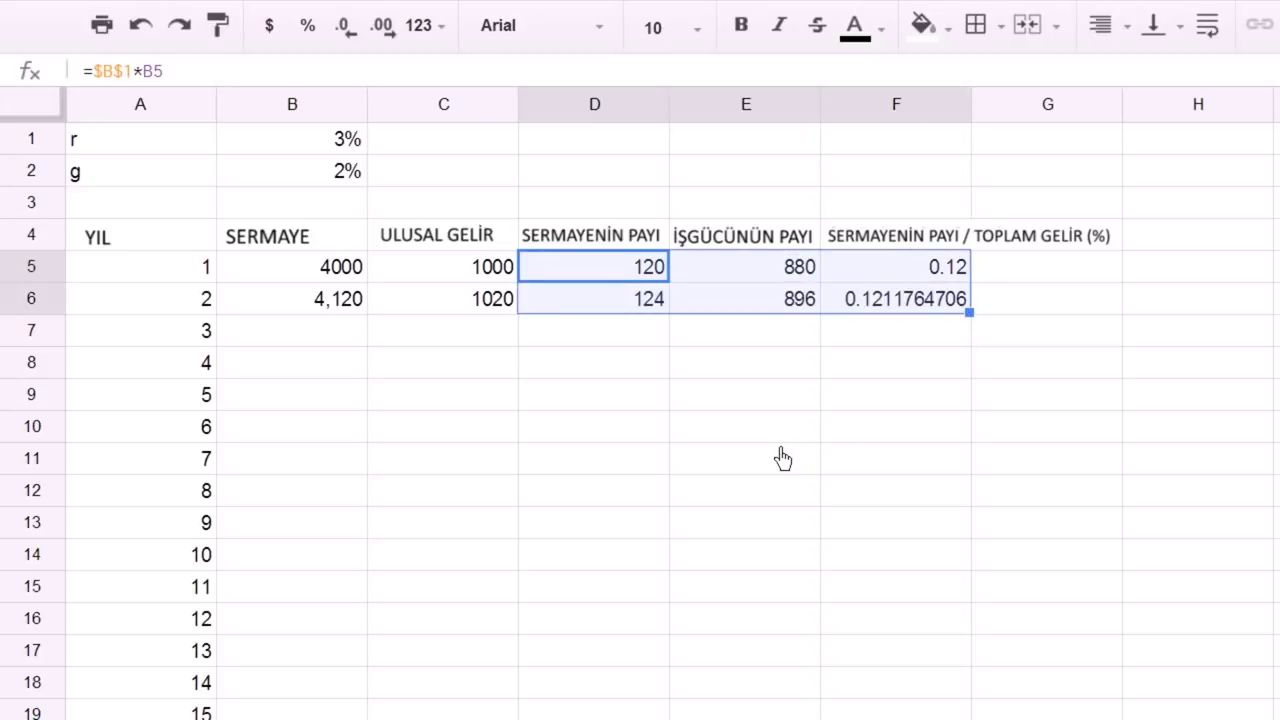
{"action": "left_click", "coordinate": [612, 306]}
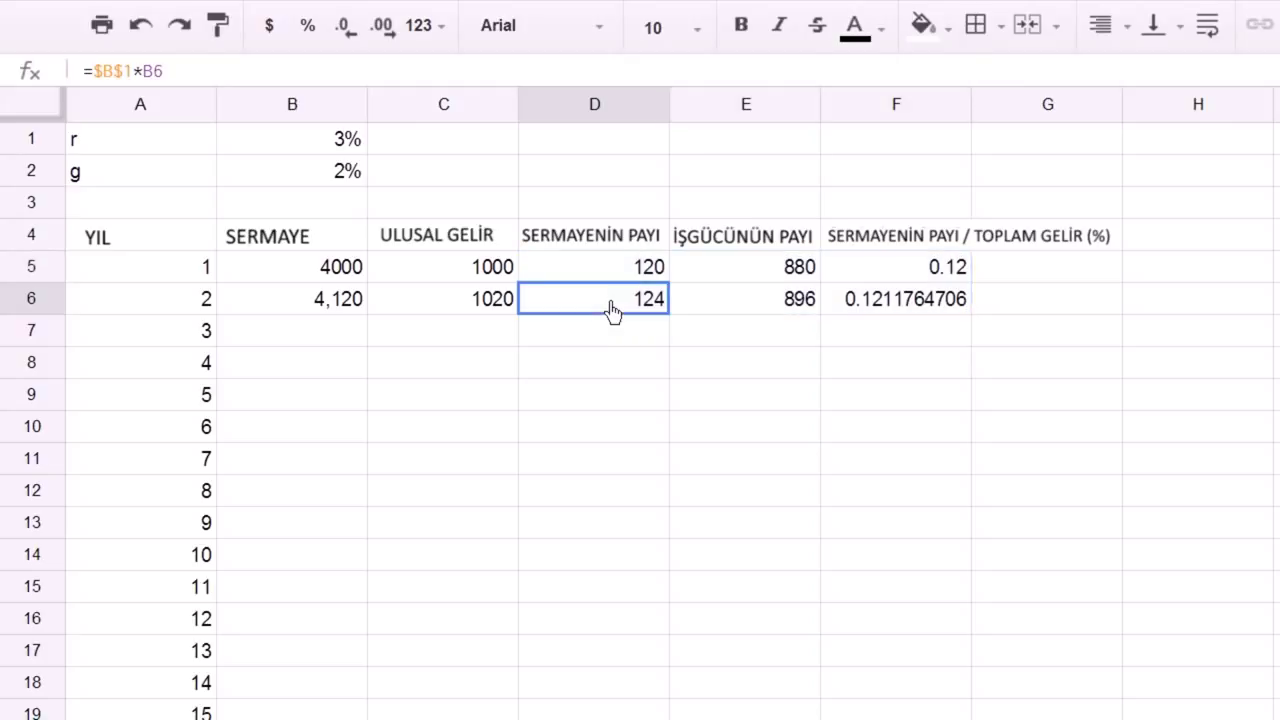
{"action": "left_click", "coordinate": [633, 272]}
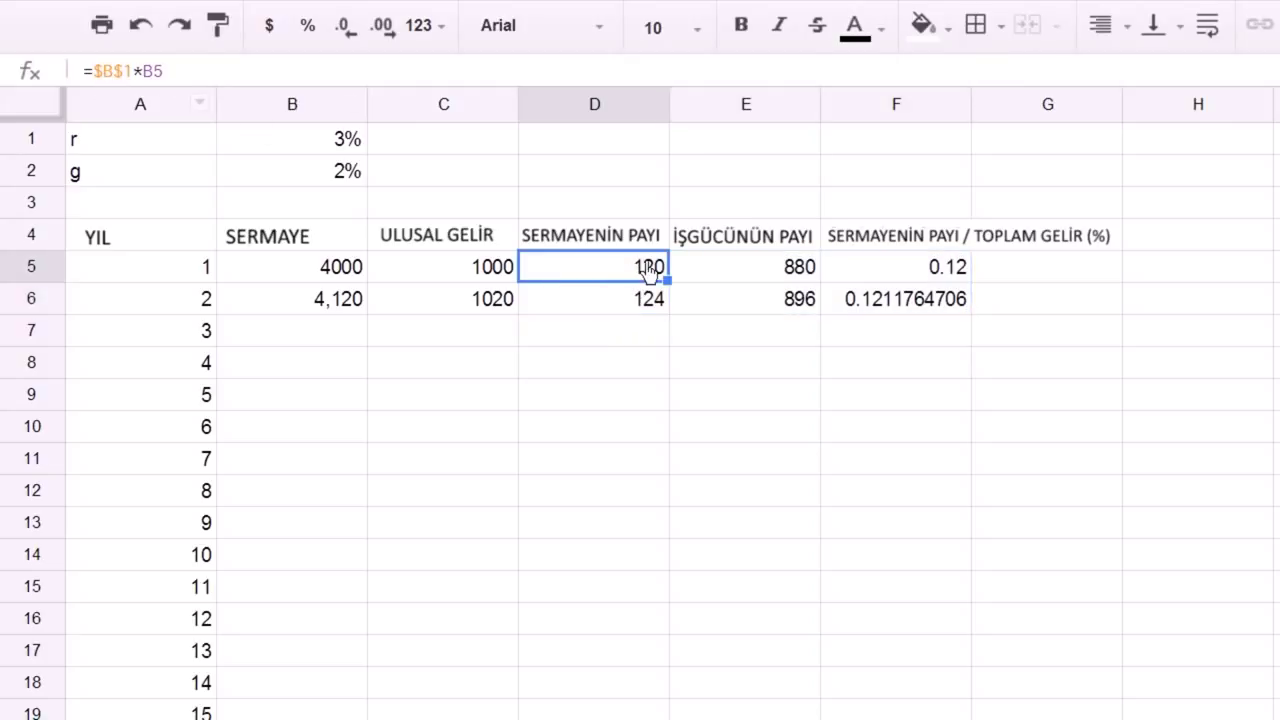
{"action": "left_click", "coordinate": [637, 305]}
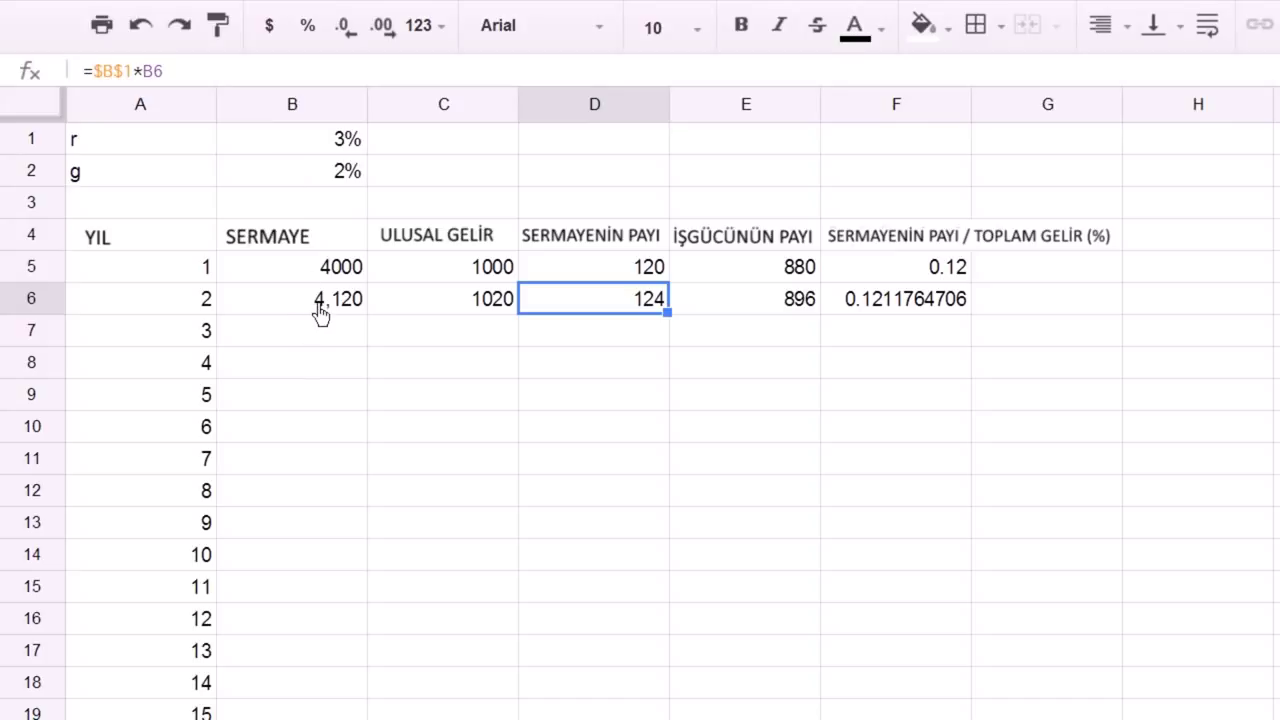
Check the year 2 formulas in F6 and D6, and format the ratio column from F5 down as percentages.
{"action": "left_click", "coordinate": [892, 298]}
{"action": "left_click", "coordinate": [594, 304]}
{"action": "left_click", "coordinate": [886, 306]}
{"action": "left_click_drag", "start_coordinate": [893, 275], "coordinate": [898, 715]}
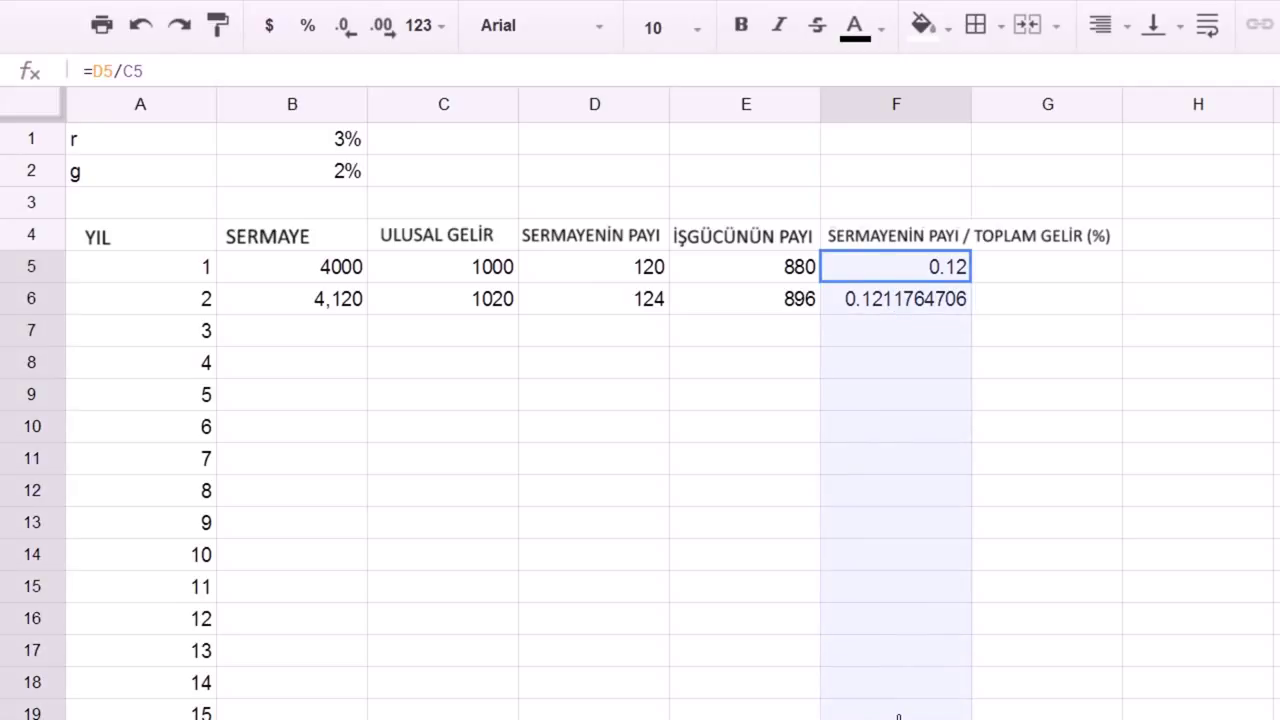
{"action": "left_click", "coordinate": [307, 36]}
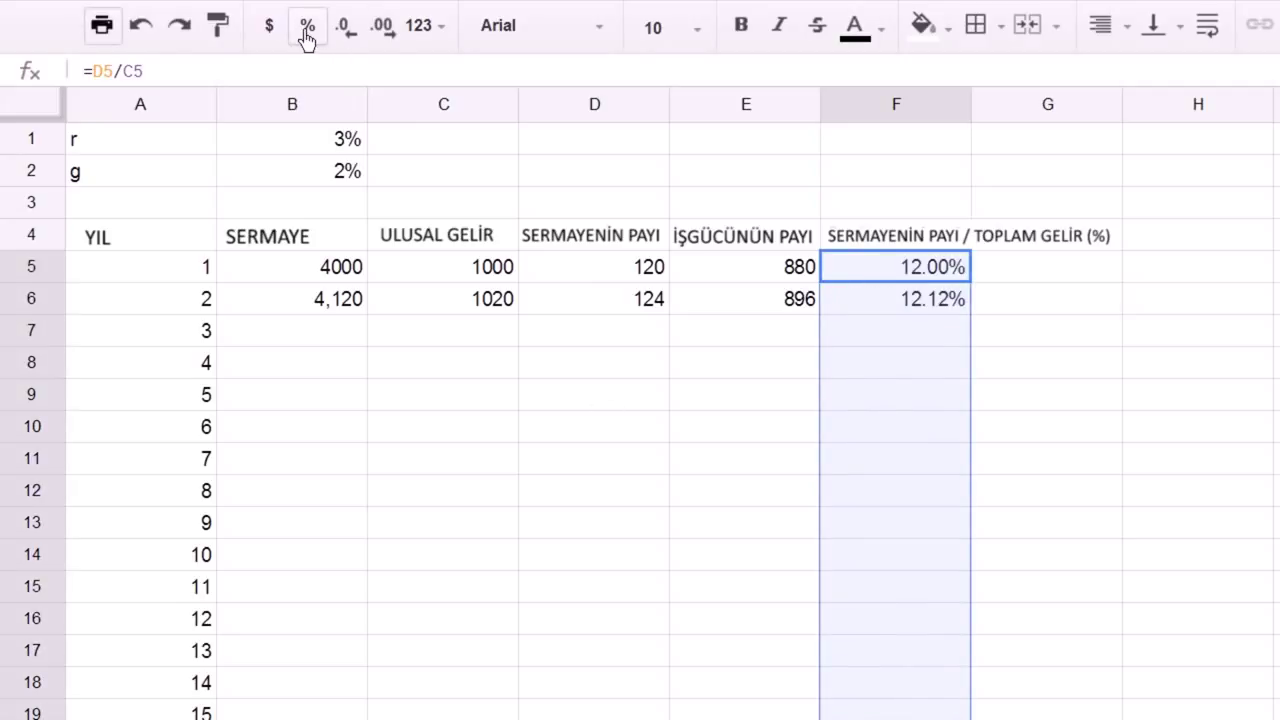
Fill the B6:F6 formulas down through the following years and show ULUSAL GELİR from C7 down without decimals.
{"action": "left_click_drag", "start_coordinate": [320, 299], "coordinate": [920, 714]}
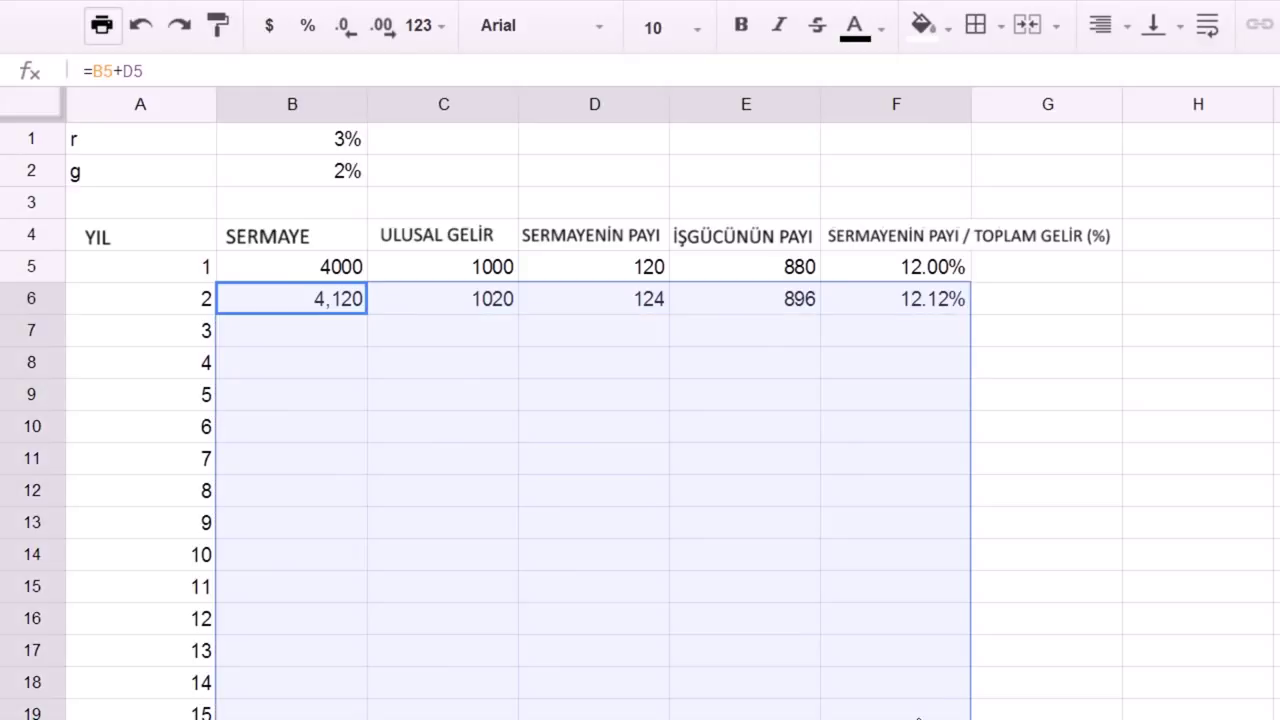
{"action": "left_click", "coordinate": [1047, 618]}
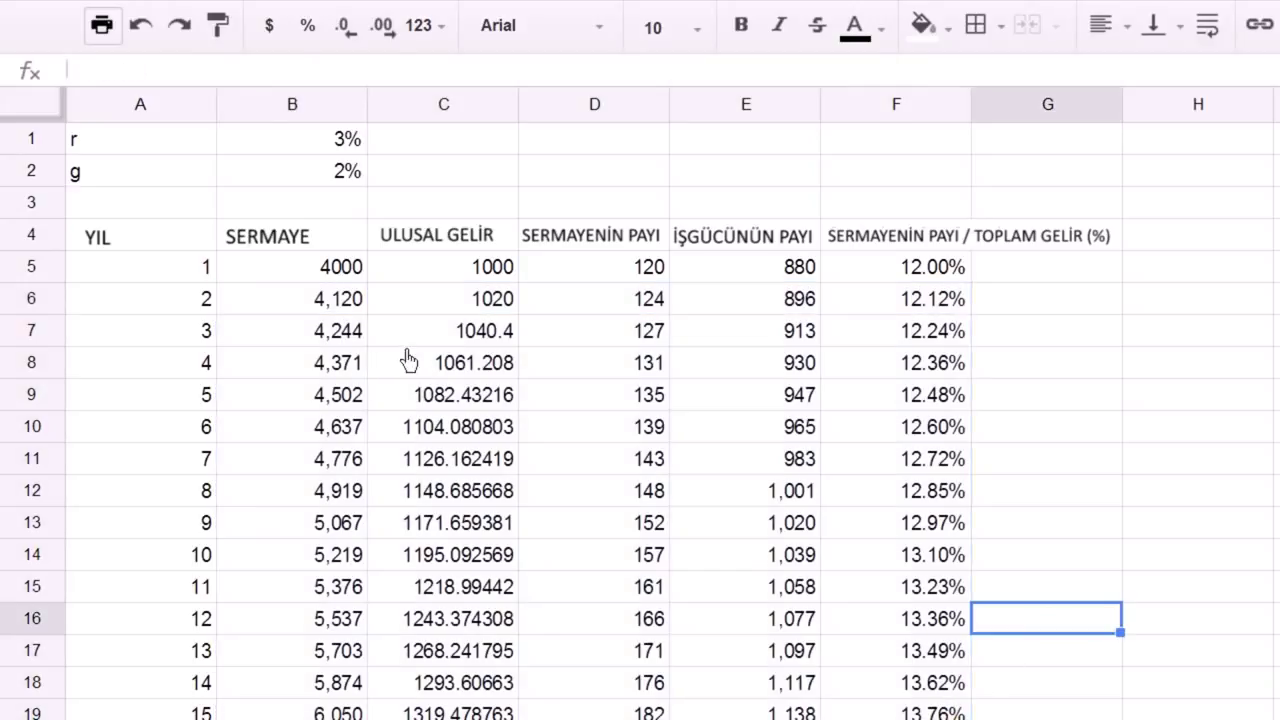
{"action": "left_click_drag", "start_coordinate": [425, 338], "coordinate": [460, 710]}
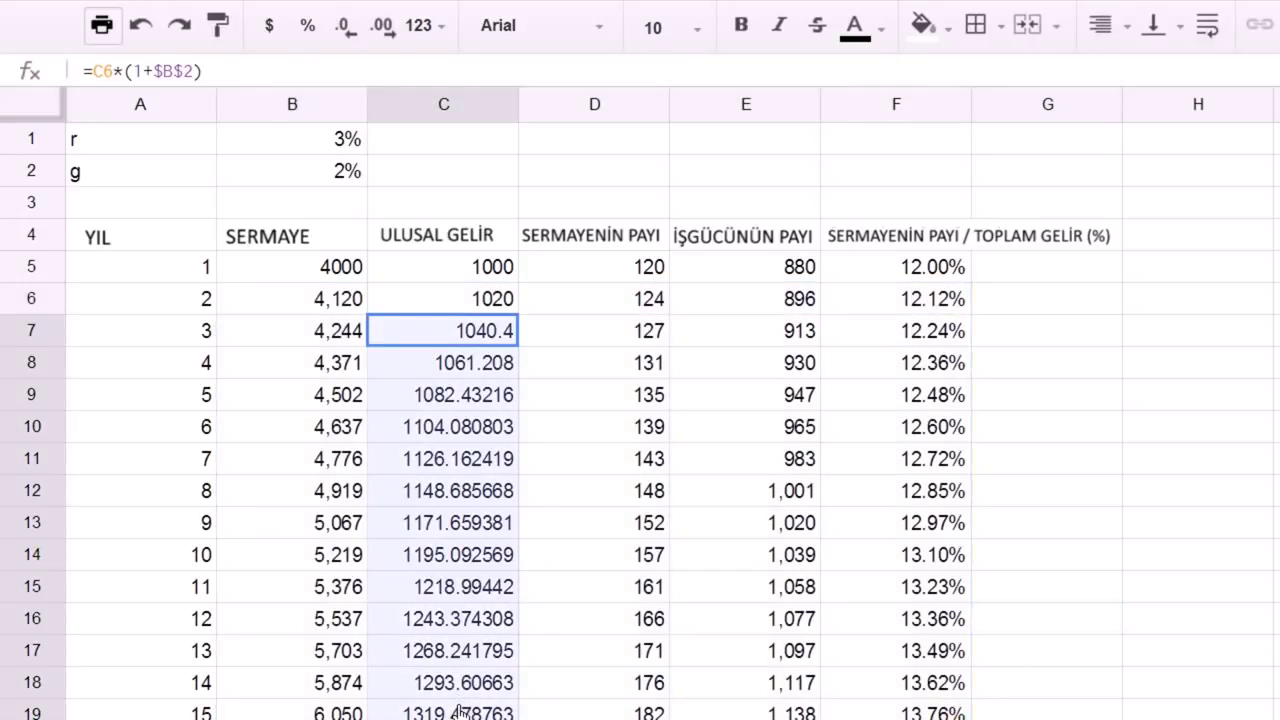
{"action": "left_click", "coordinate": [352, 33]}
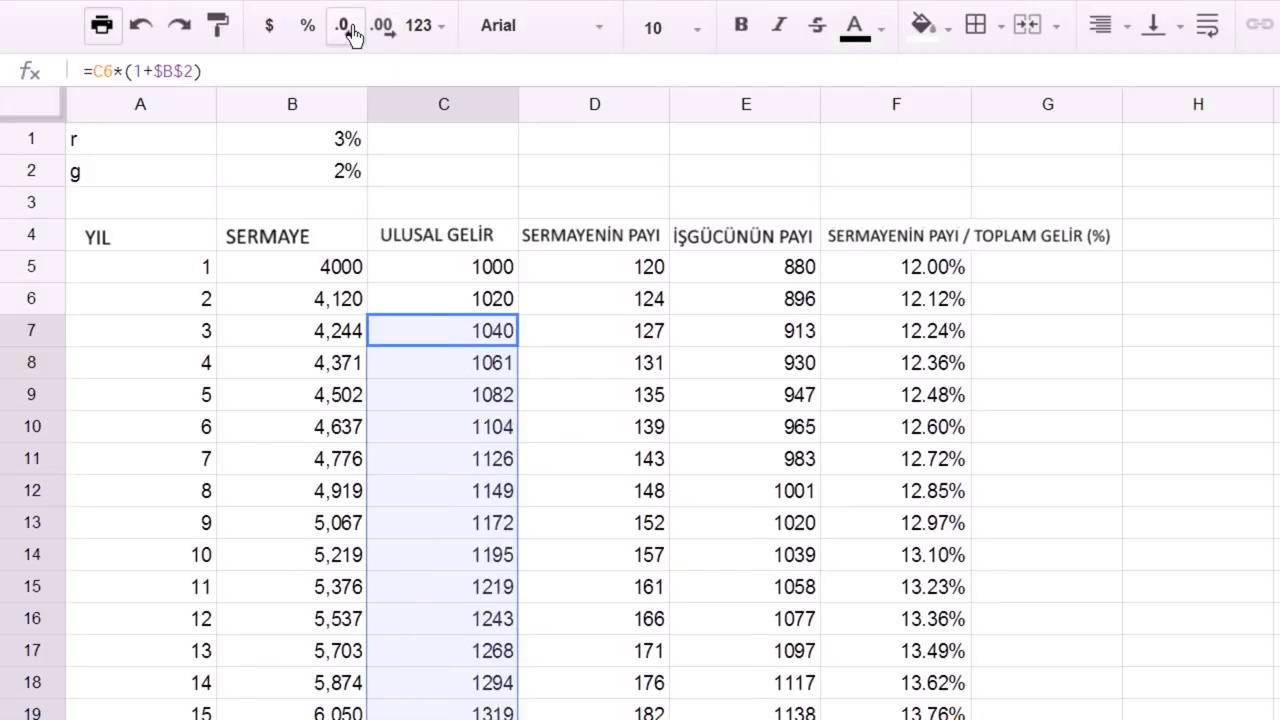
Review the yearly İŞGÜCÜNÜN PAYI values in column E from E5 down.
{"action": "left_click", "coordinate": [712, 368]}
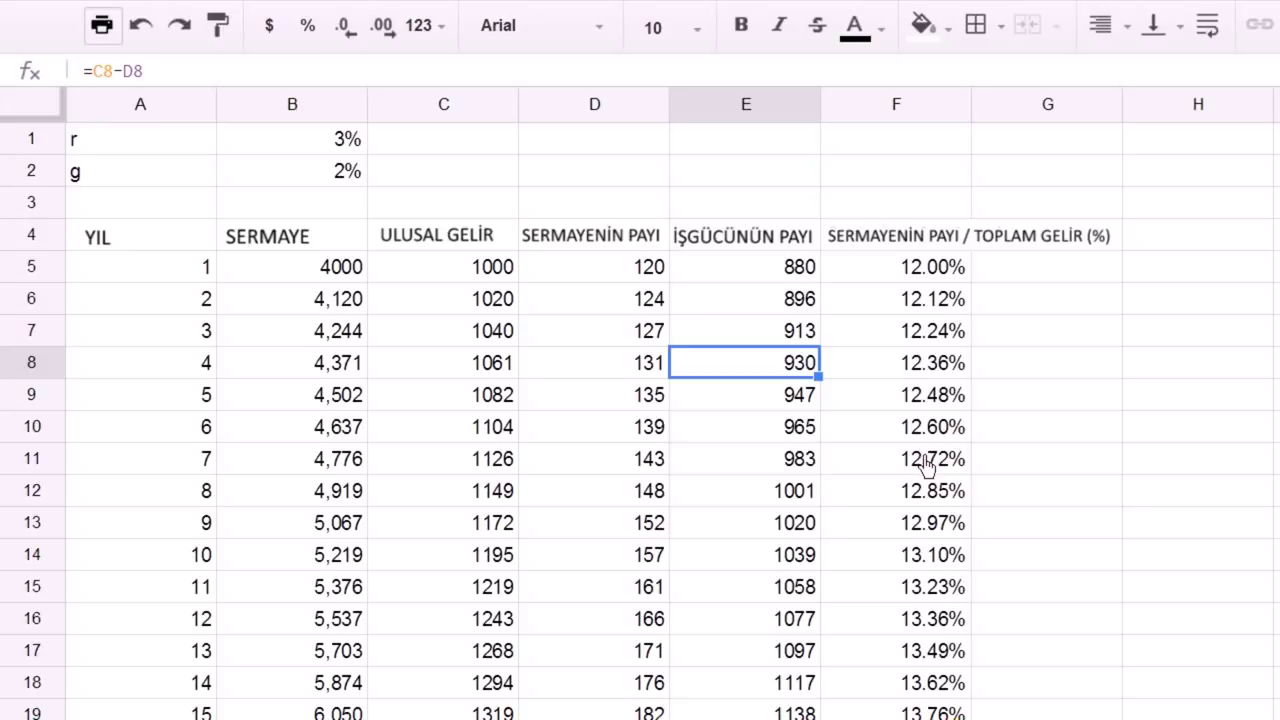
{"action": "left_click", "coordinate": [815, 550]}
{"action": "left_click_drag", "start_coordinate": [778, 282], "coordinate": [779, 712]}
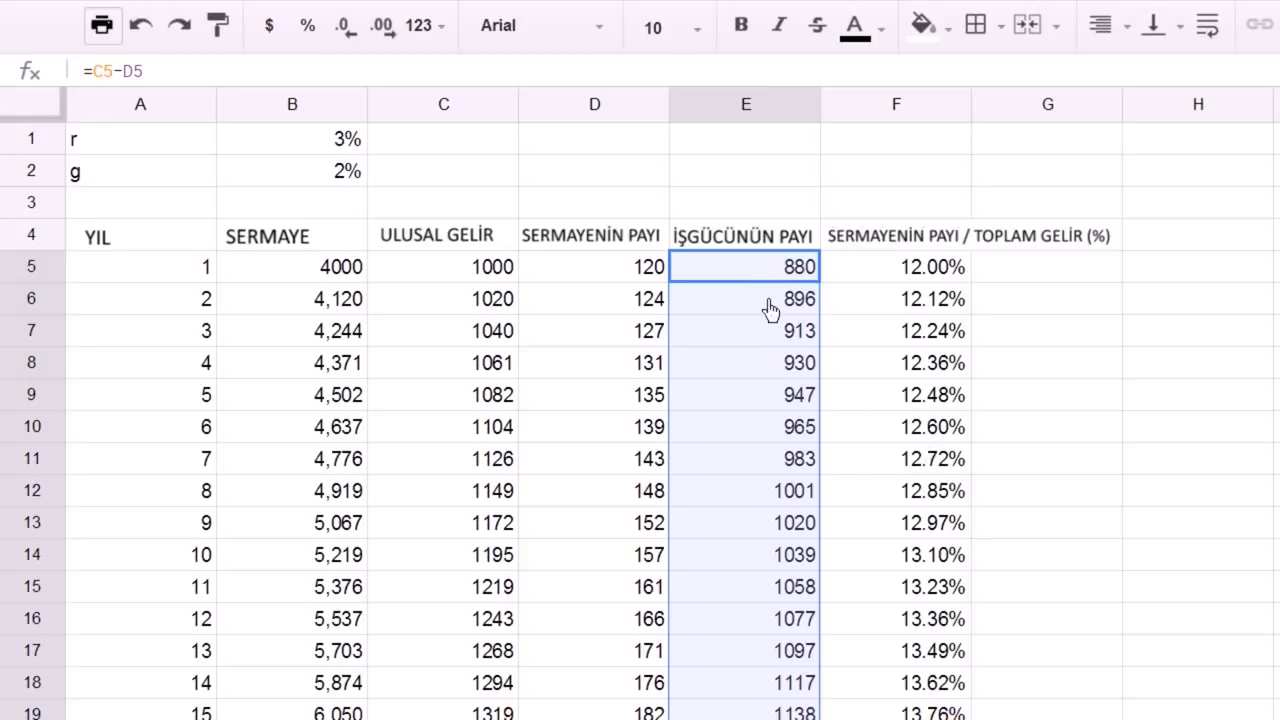
{"action": "left_click", "coordinate": [787, 586]}
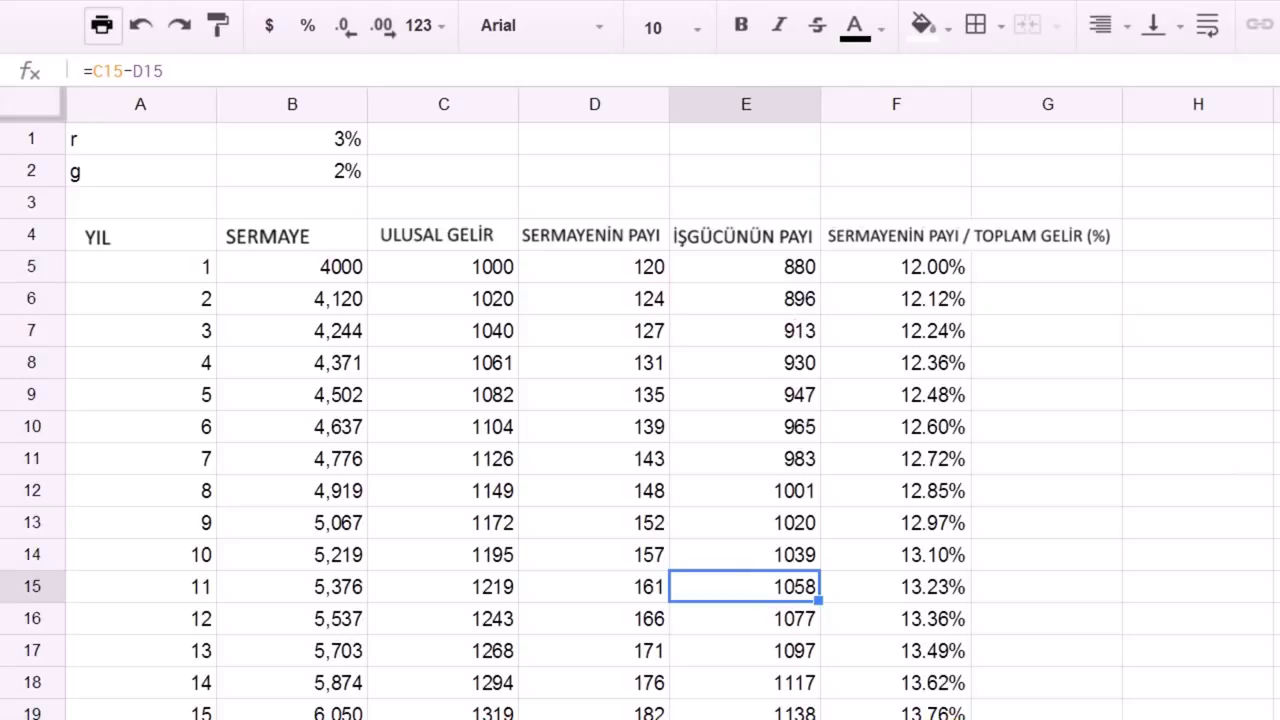
Set the return rate r in B1 to 5% to test its effect on the model.
{"action": "left_click", "coordinate": [318, 150]}
{"action": "type", "text": "5"}
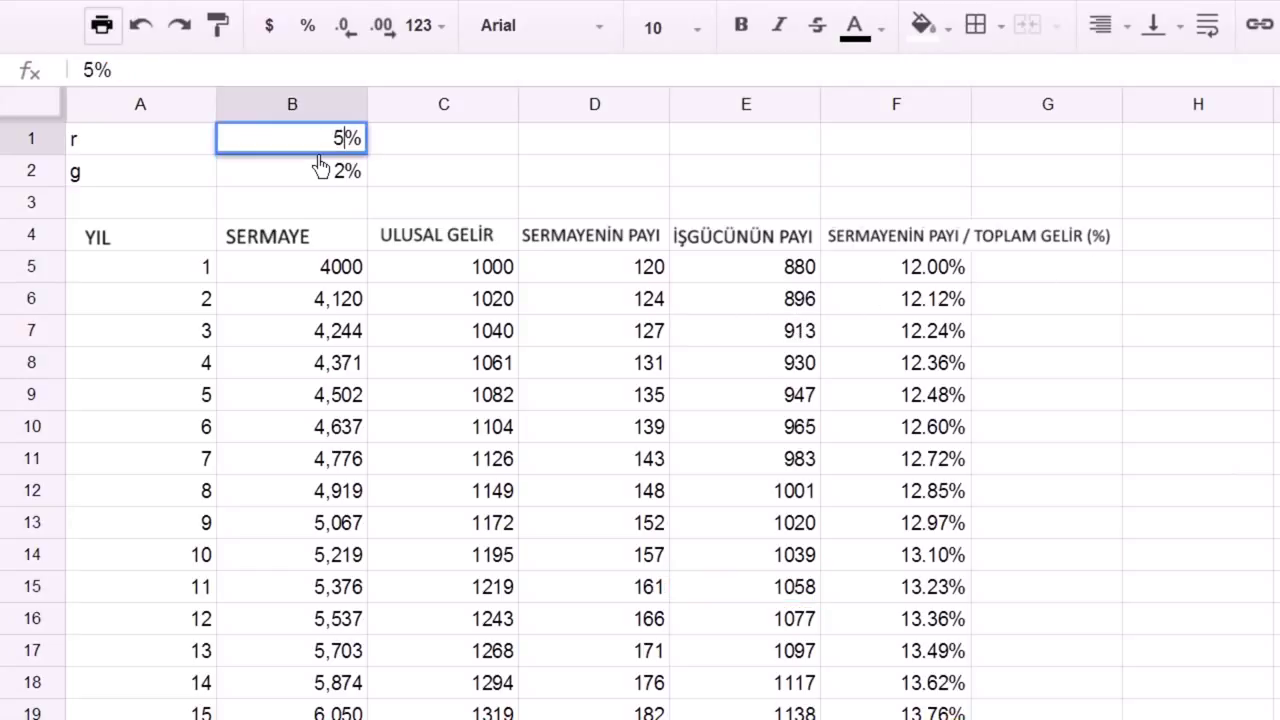
{"action": "key", "text": "Return"}
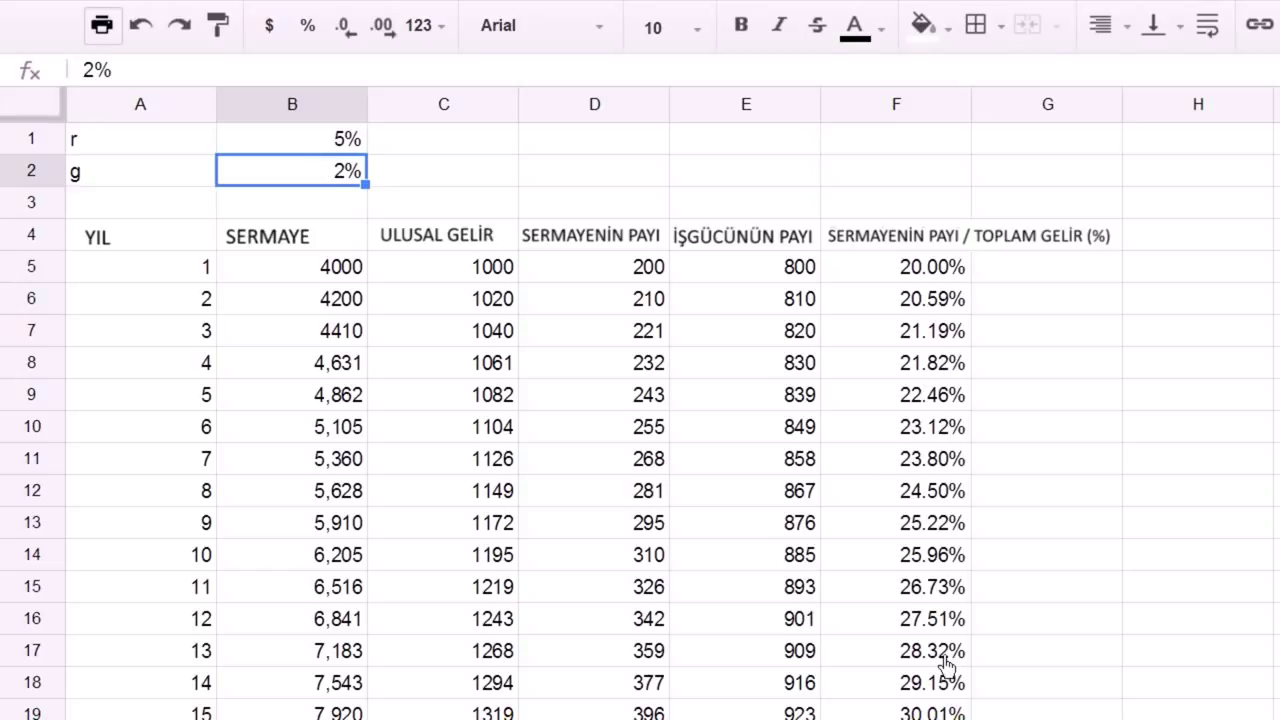
Raise the return rate r in B1 to 10%.
{"action": "left_click", "coordinate": [340, 150]}
{"action": "type", "text": "10"}
{"action": "key", "text": "Return"}
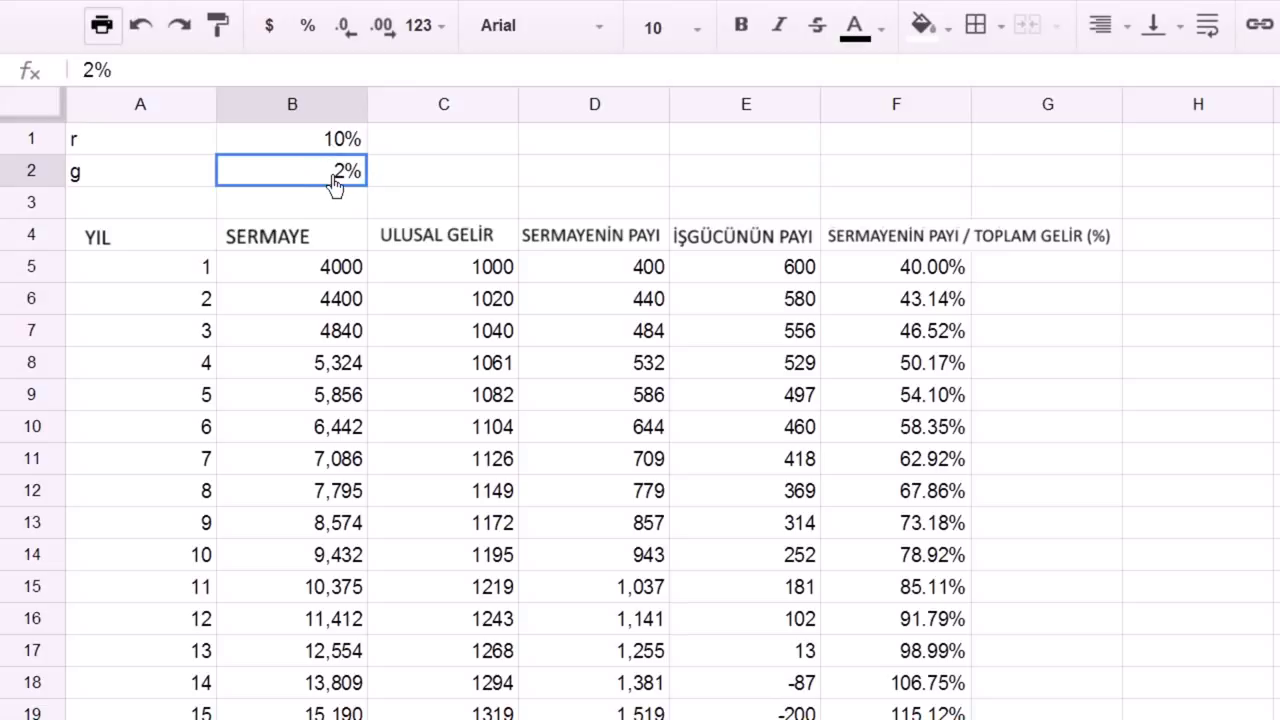
Set the growth rate g in B2 to 5% to test its effect on the model.
{"action": "type", "text": "5"}
{"action": "key", "text": "Return"}
{"action": "key", "text": "ctrl+z"}
{"action": "type", "text": "5"}
{"action": "key", "text": "Return"}
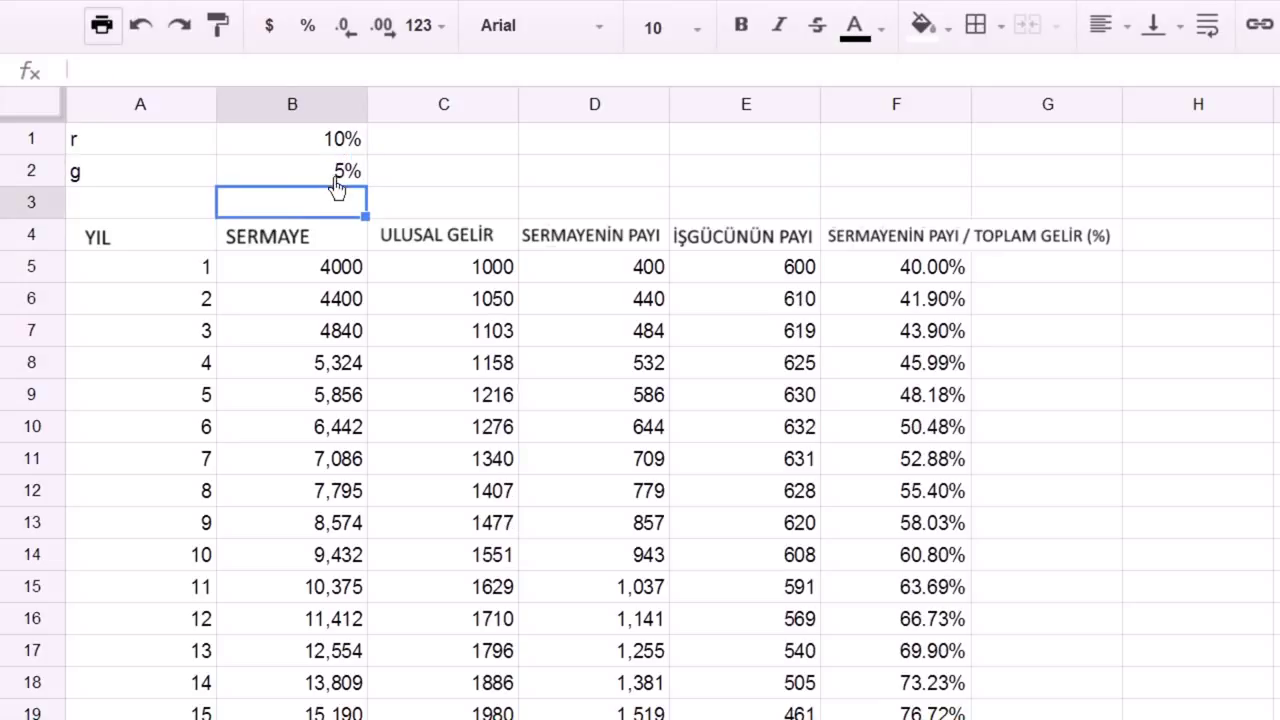
Raise the growth rate g in B2 to 9%.
{"action": "left_click", "coordinate": [338, 180]}
{"action": "type", "text": "9"}
{"action": "key", "text": "Return"}
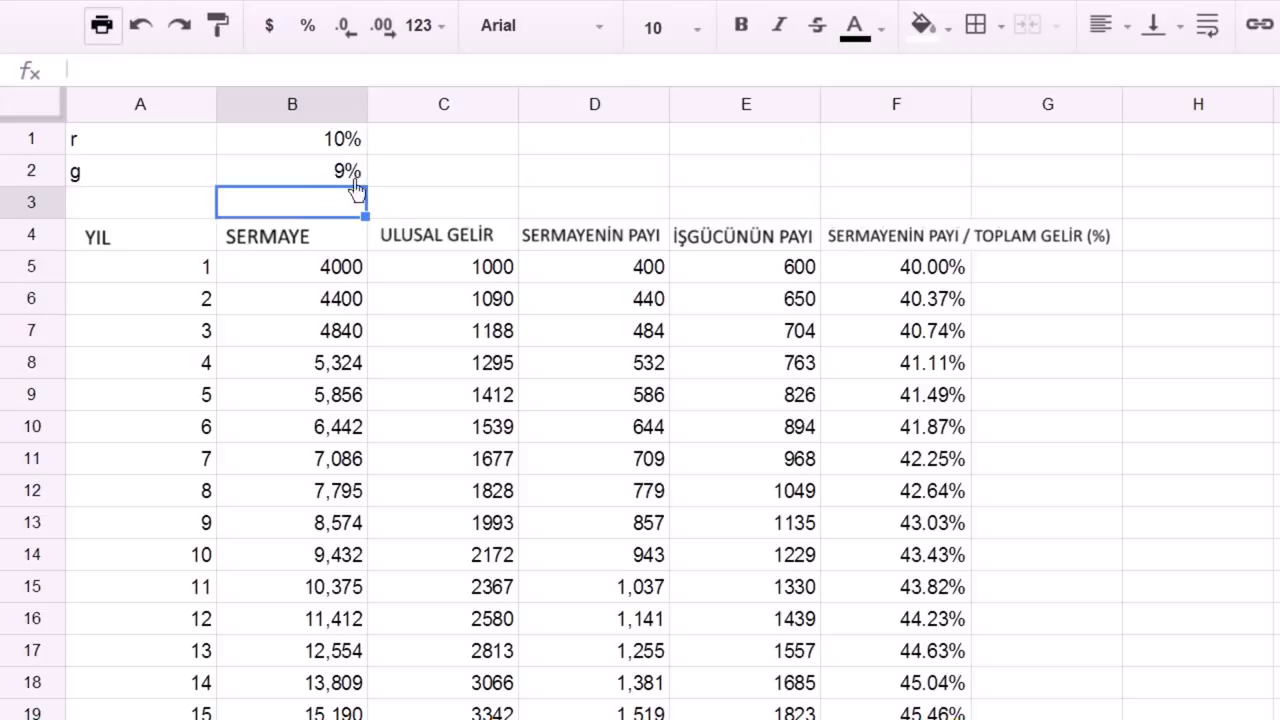